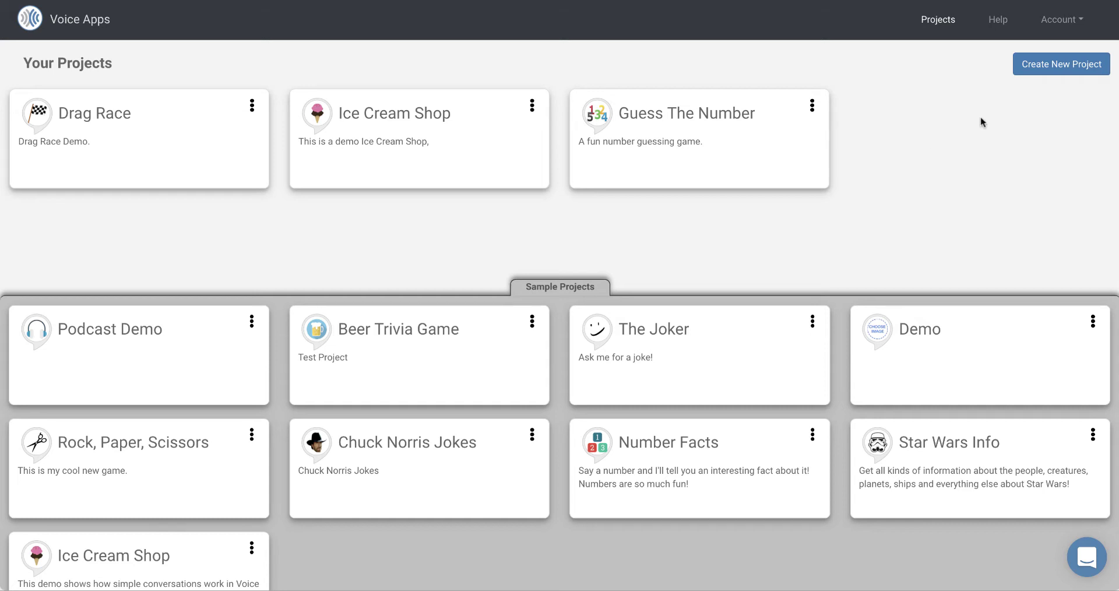
Step: Start a new project named Podcast Demo in the Streaming Services category
{"action": "left_click", "coordinate": [1056, 68]}
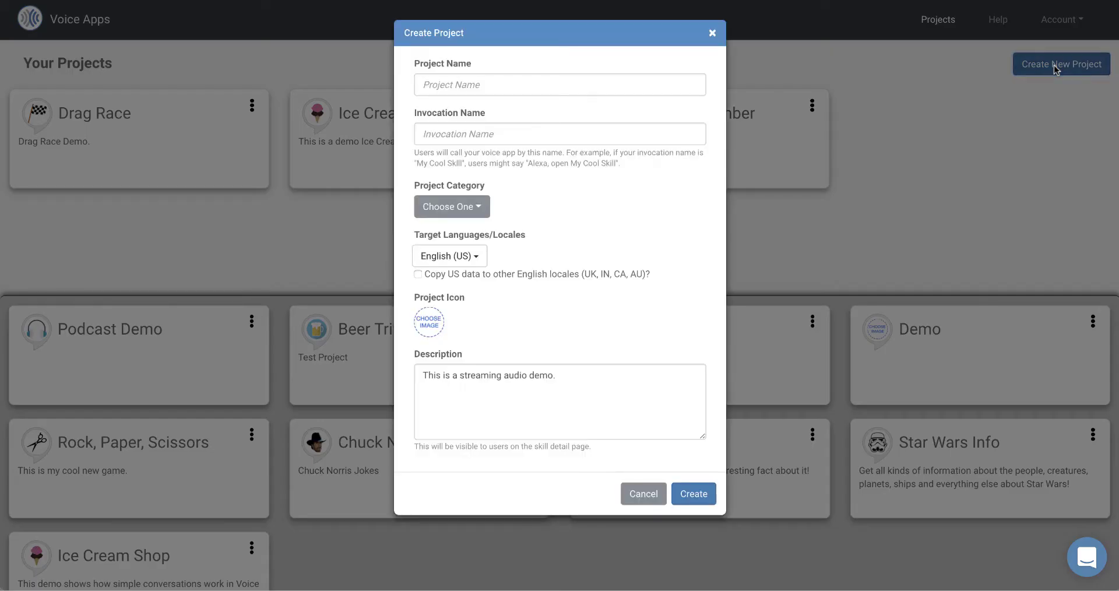
{"action": "left_click", "coordinate": [583, 81]}
{"action": "type", "text": "Podcast C"}
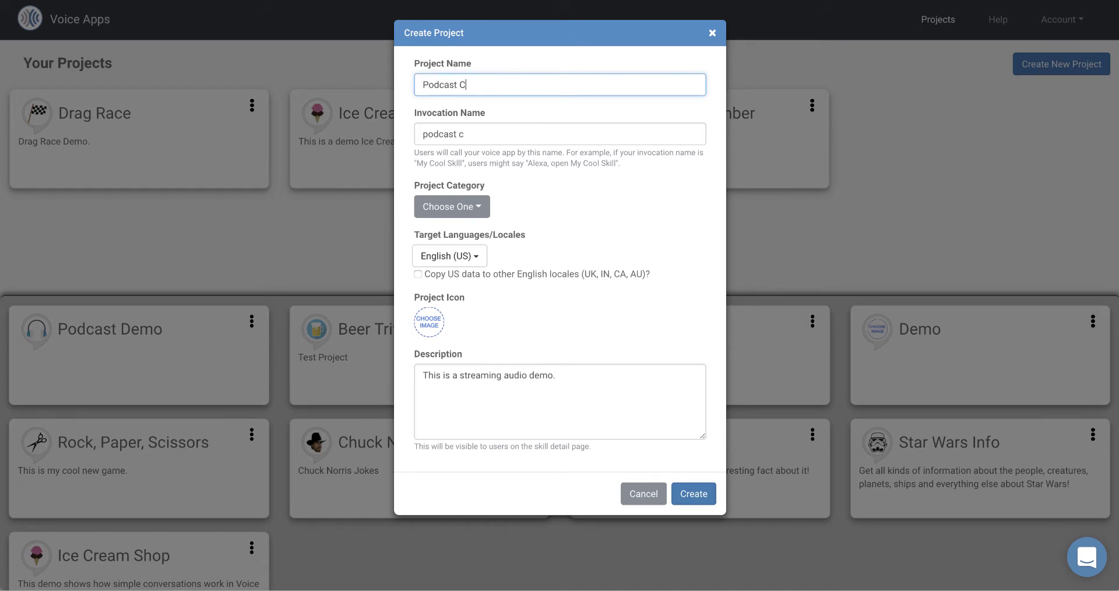
{"action": "key", "text": "BackSpace"}
{"action": "type", "text": "Demo"}
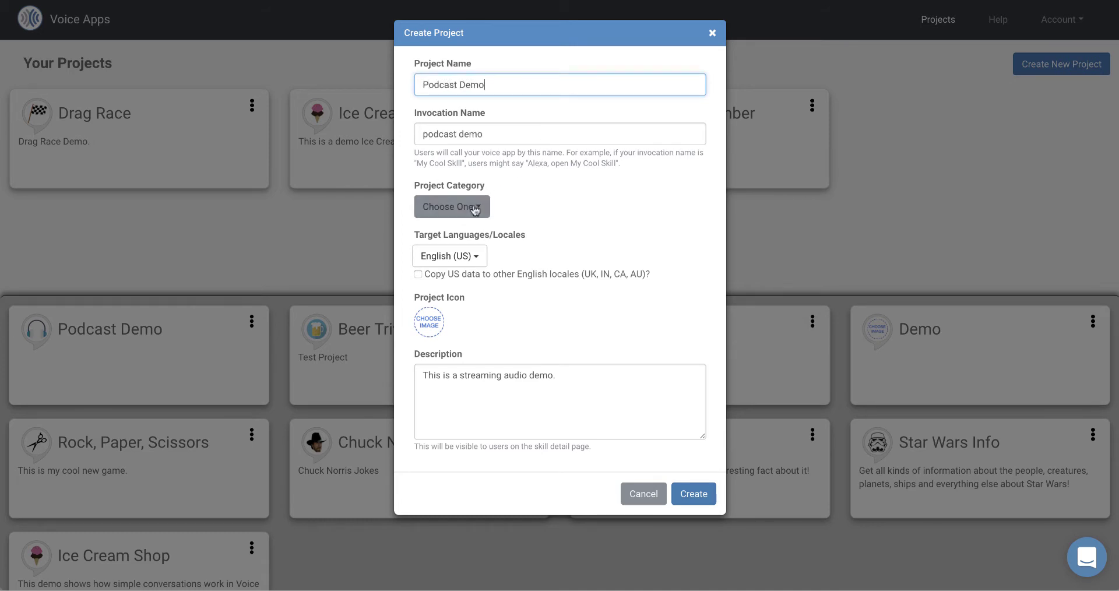
{"action": "left_click", "coordinate": [463, 212]}
{"action": "scroll", "coordinate": [465, 350], "scroll_direction": "down", "scroll_amount": 10}
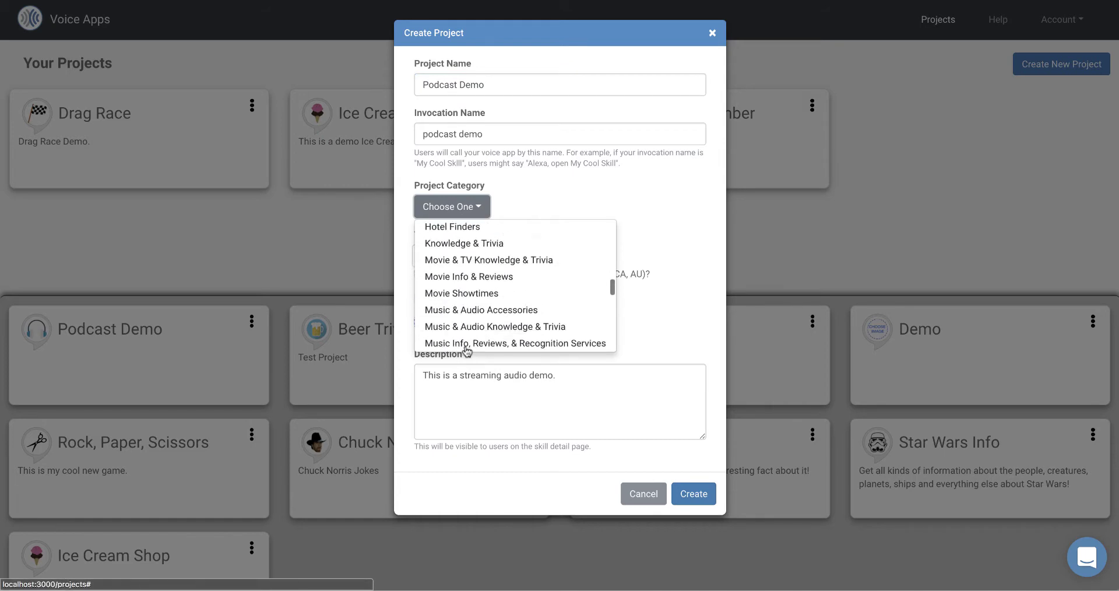
{"action": "scroll", "coordinate": [466, 351], "scroll_direction": "down", "scroll_amount": 5}
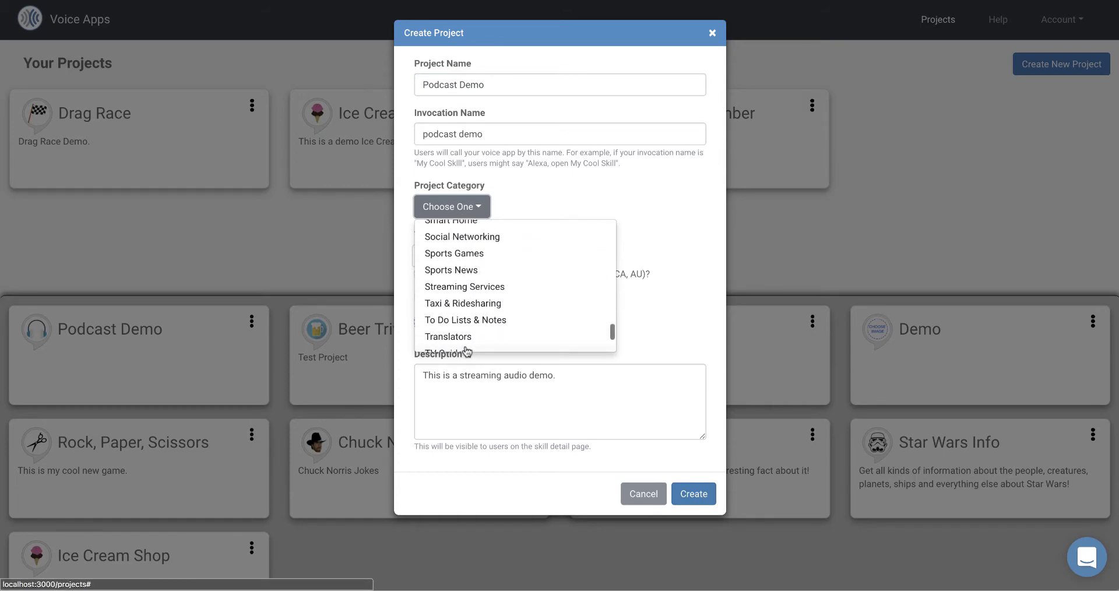
{"action": "left_click", "coordinate": [485, 287]}
Step: Give the project a headphones icon and create it
{"action": "left_click", "coordinate": [430, 327]}
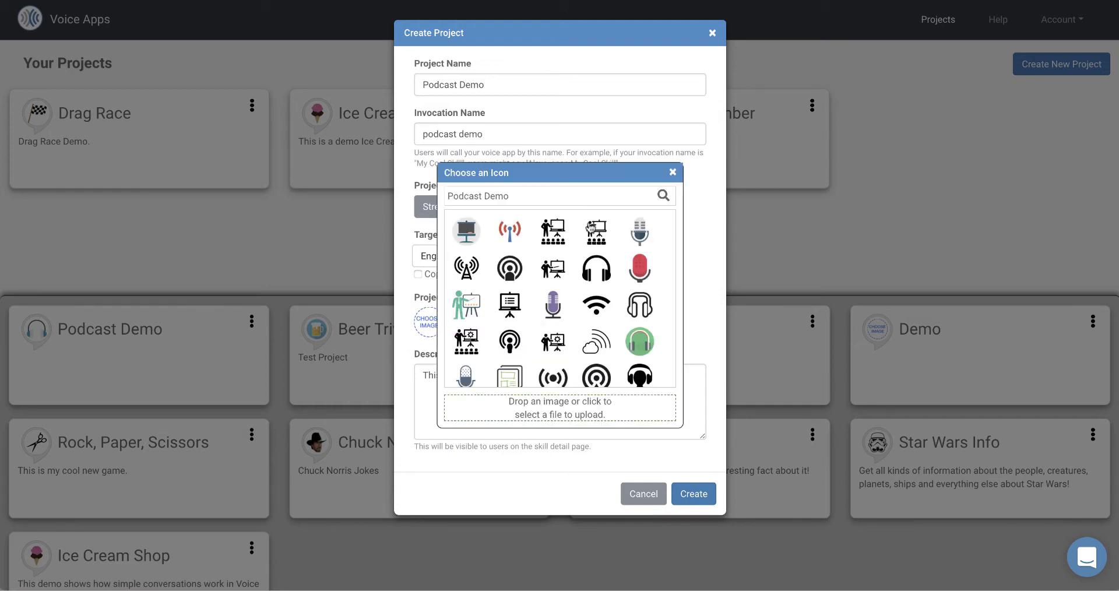
{"action": "left_click", "coordinate": [603, 270]}
{"action": "left_click", "coordinate": [600, 402]}
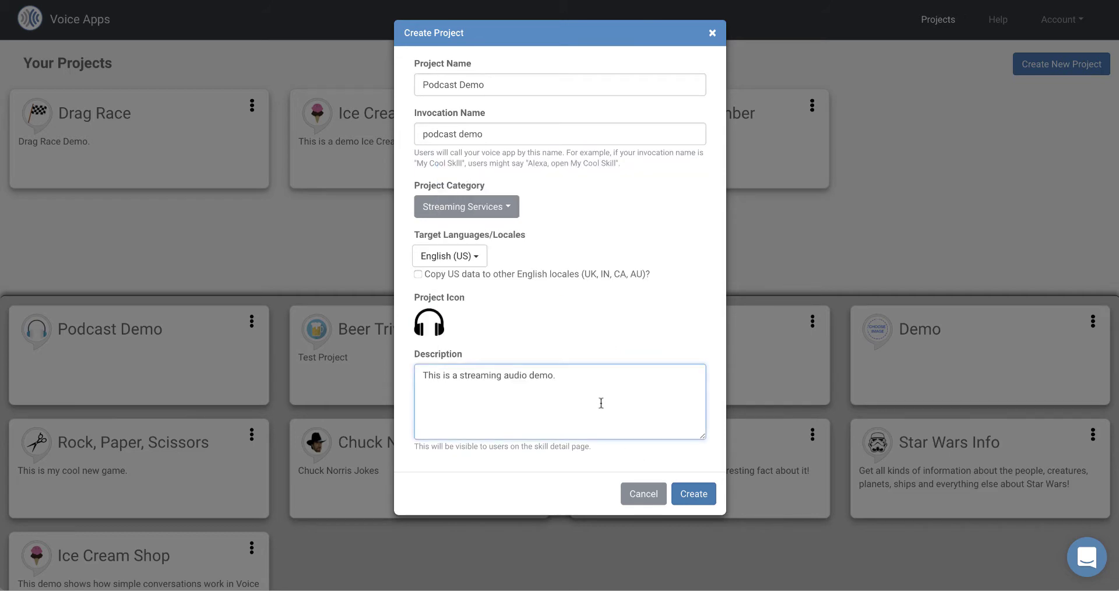
{"action": "left_click", "coordinate": [685, 494]}
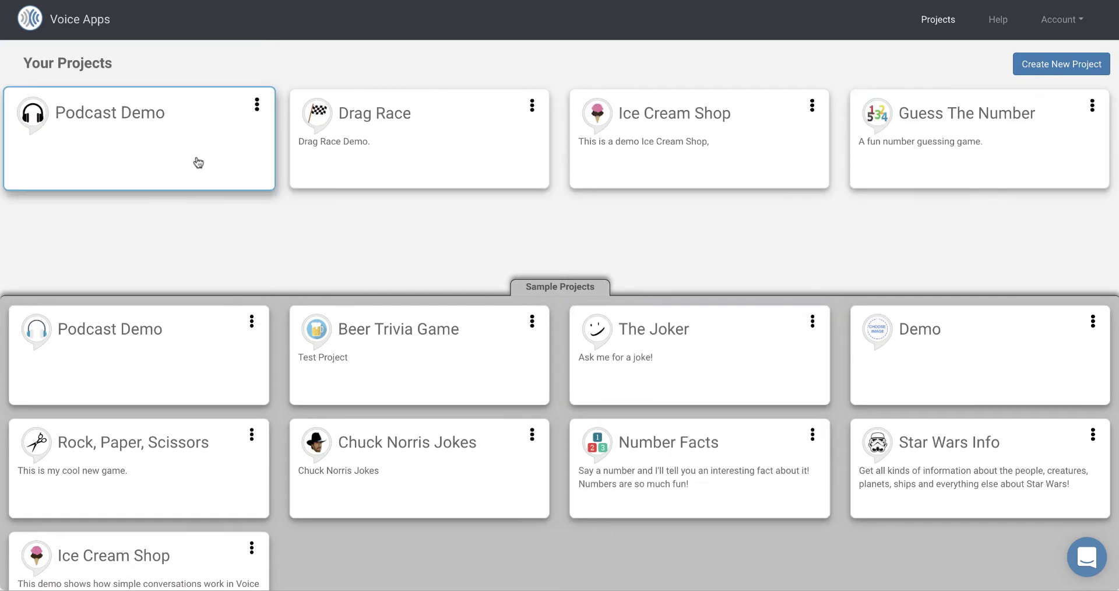
Step: Open Podcast Demo, delete the Help and Goodbye intents, and move Welcome to the canvas centre
{"action": "left_click", "coordinate": [146, 144]}
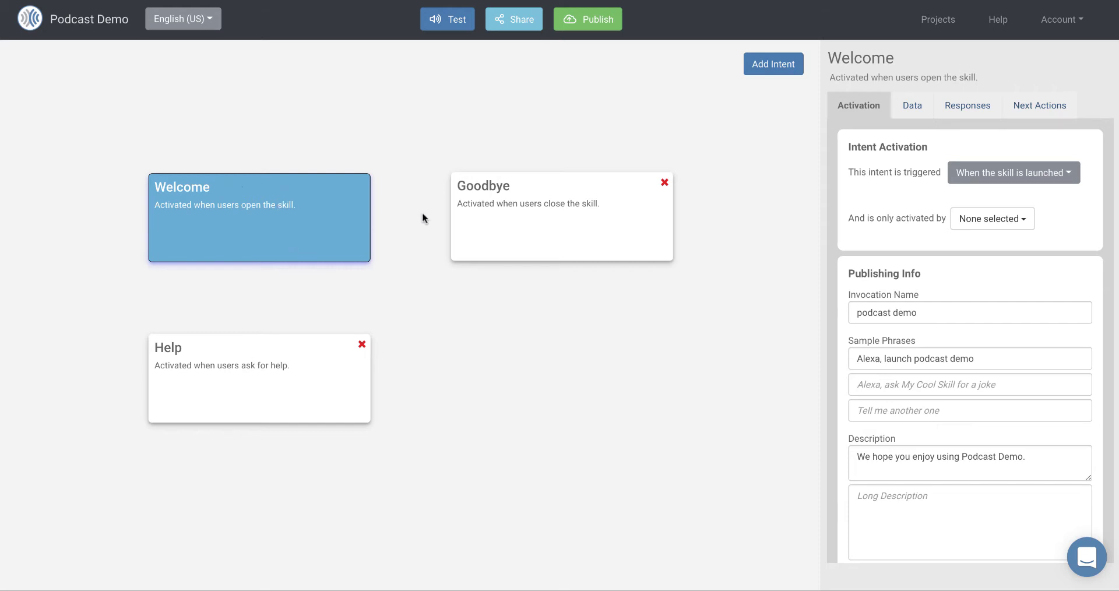
{"action": "left_click", "coordinate": [363, 344]}
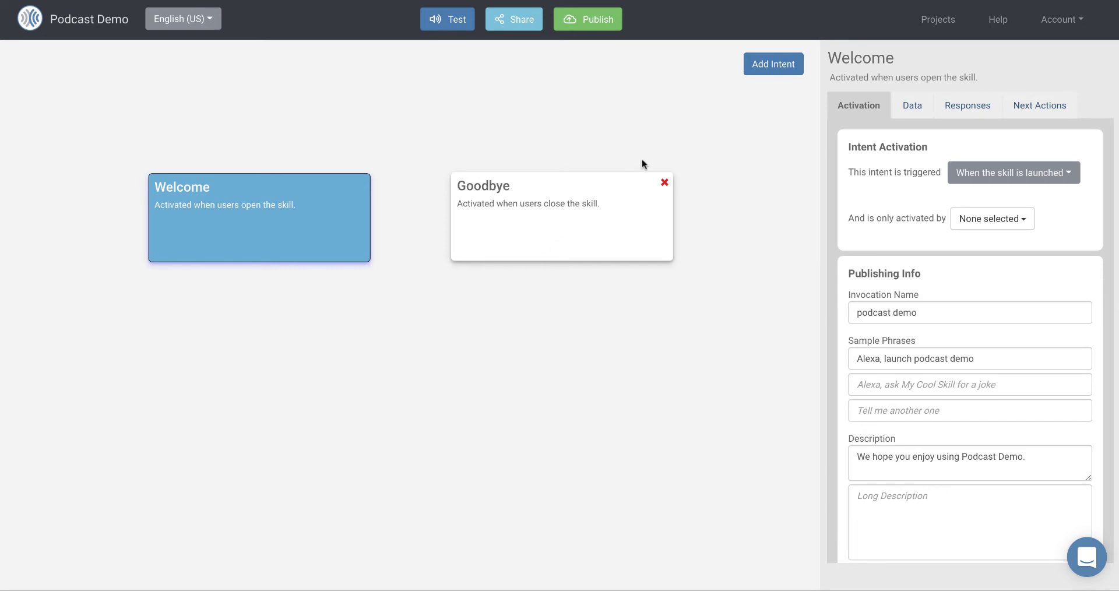
{"action": "left_click", "coordinate": [663, 182]}
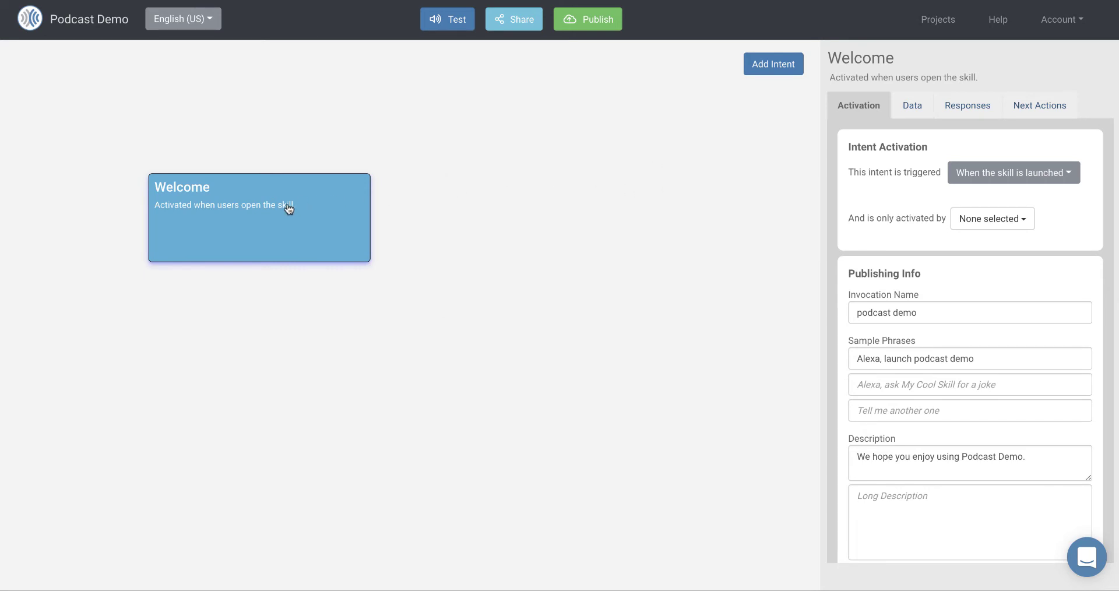
{"action": "left_click_drag", "start_coordinate": [288, 209], "coordinate": [474, 286]}
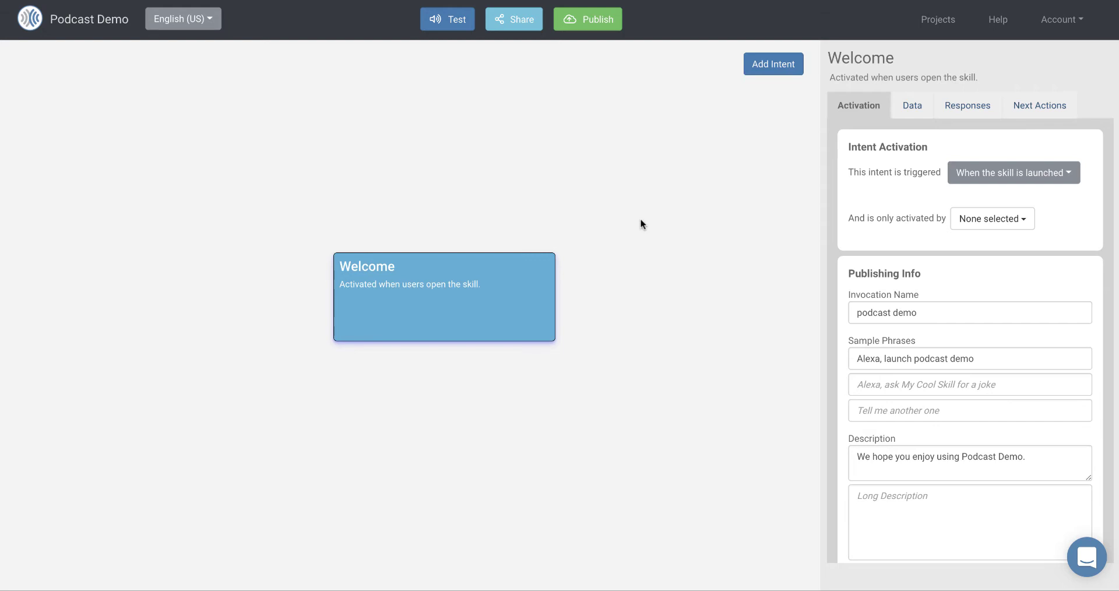
Step: Add a Set State entry track = 1 in the Welcome intent's Data settings
{"action": "left_click", "coordinate": [913, 108]}
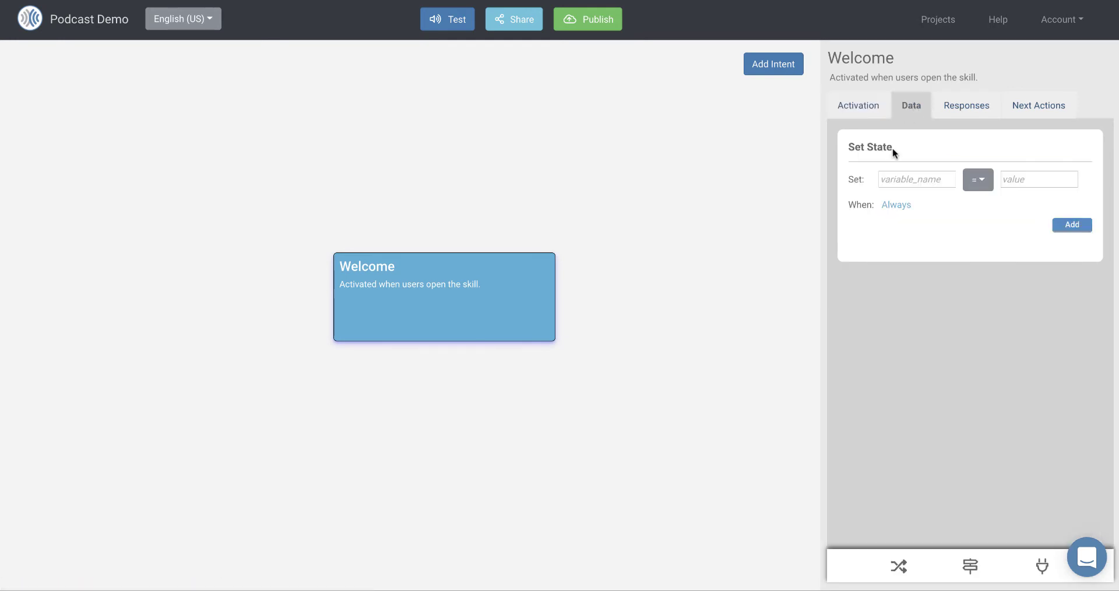
{"action": "left_click", "coordinate": [915, 176]}
{"action": "type", "text": "track"}
{"action": "type", "text": "1"}
{"action": "left_click", "coordinate": [1071, 225]}
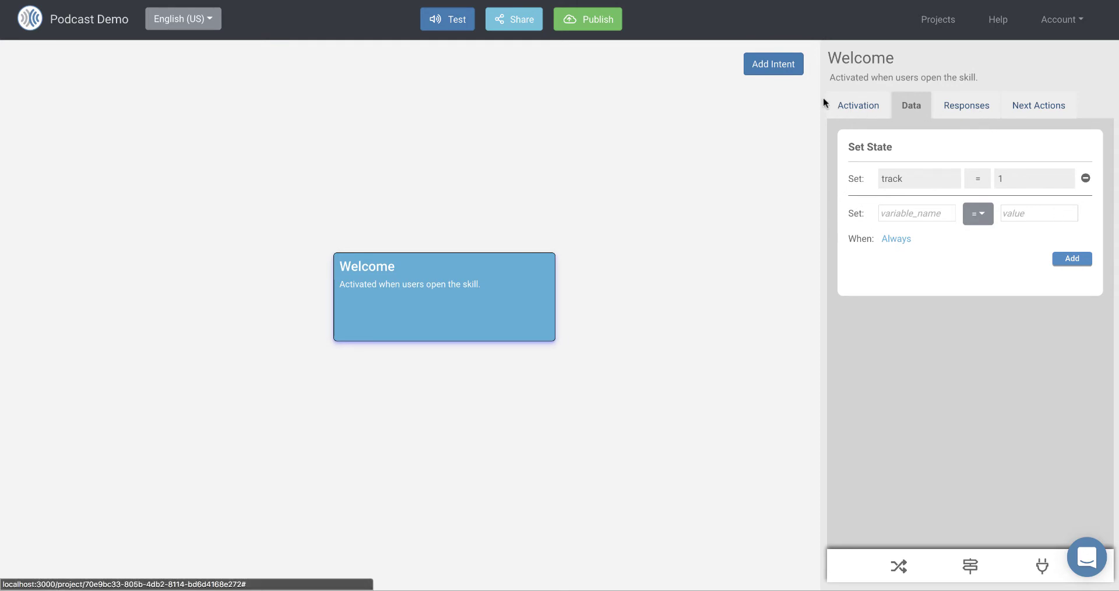
Step: Add a new intent below Welcome titled 'Play Track', described as 'Plays the current track.'
{"action": "left_click", "coordinate": [781, 66]}
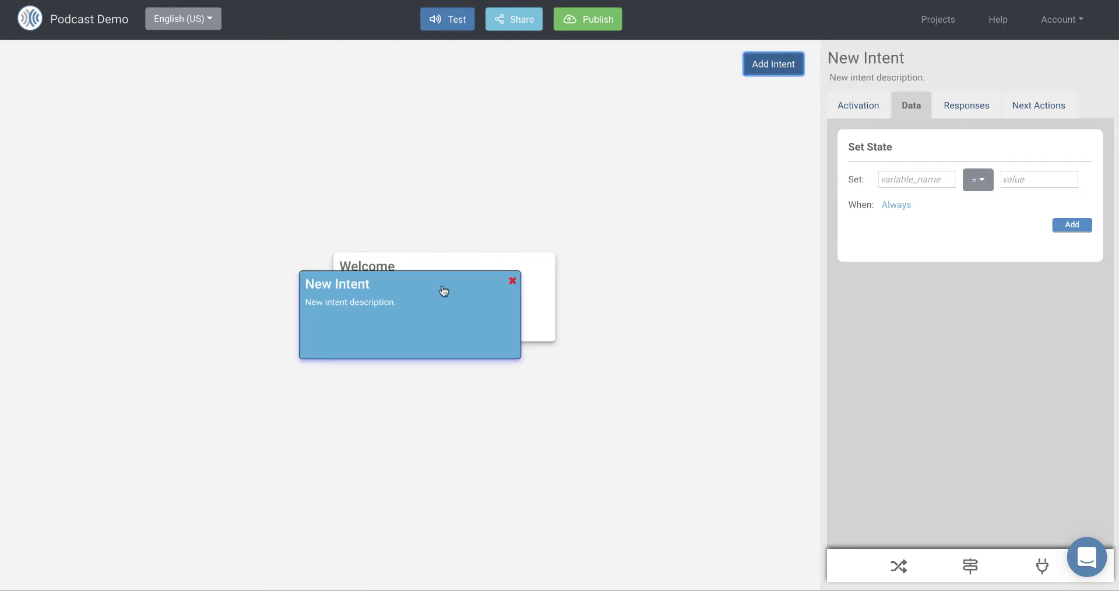
{"action": "left_click_drag", "start_coordinate": [443, 290], "coordinate": [475, 415]}
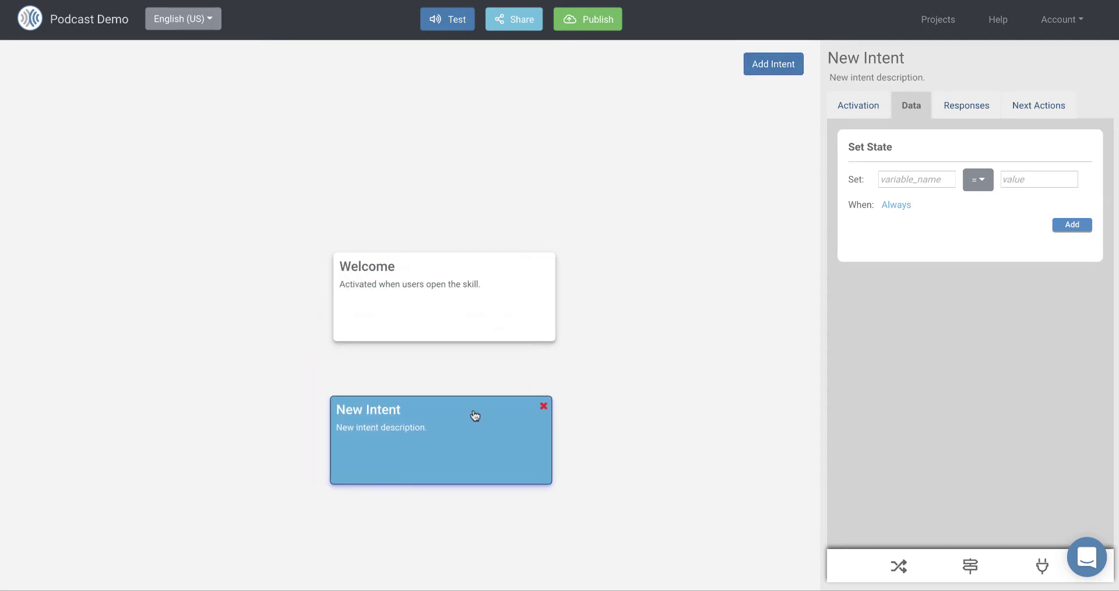
{"action": "triple_click", "coordinate": [882, 61]}
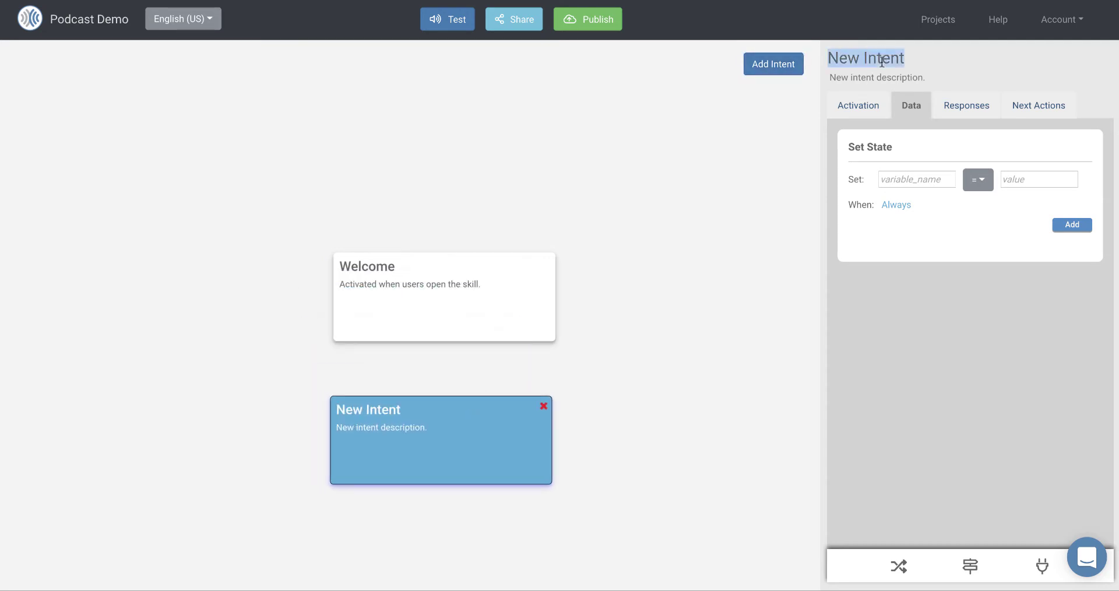
{"action": "type", "text": "Play Track"}
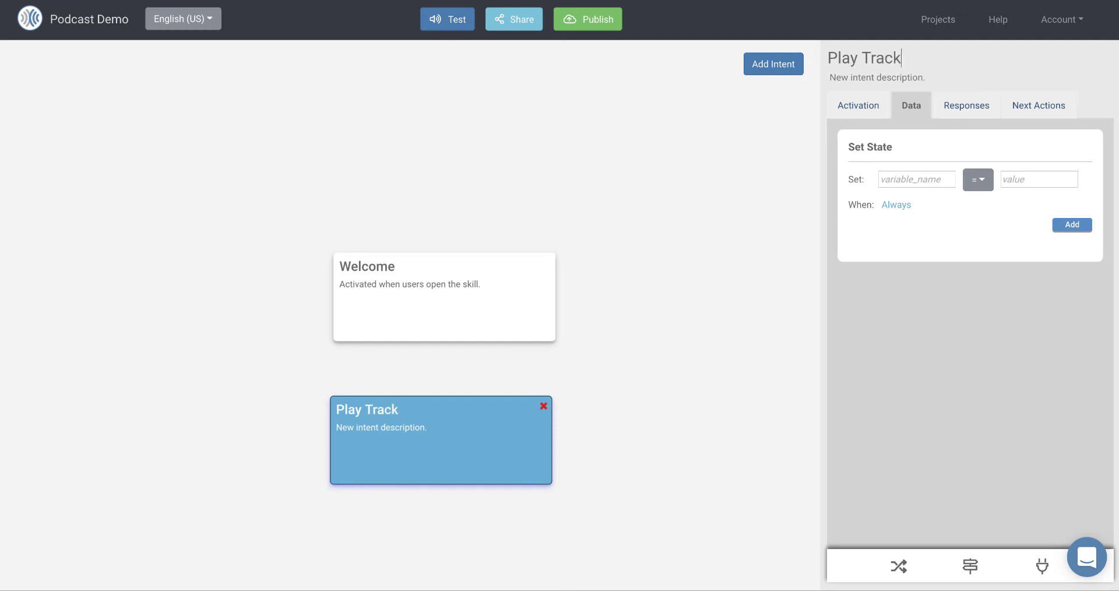
{"action": "triple_click", "coordinate": [901, 72]}
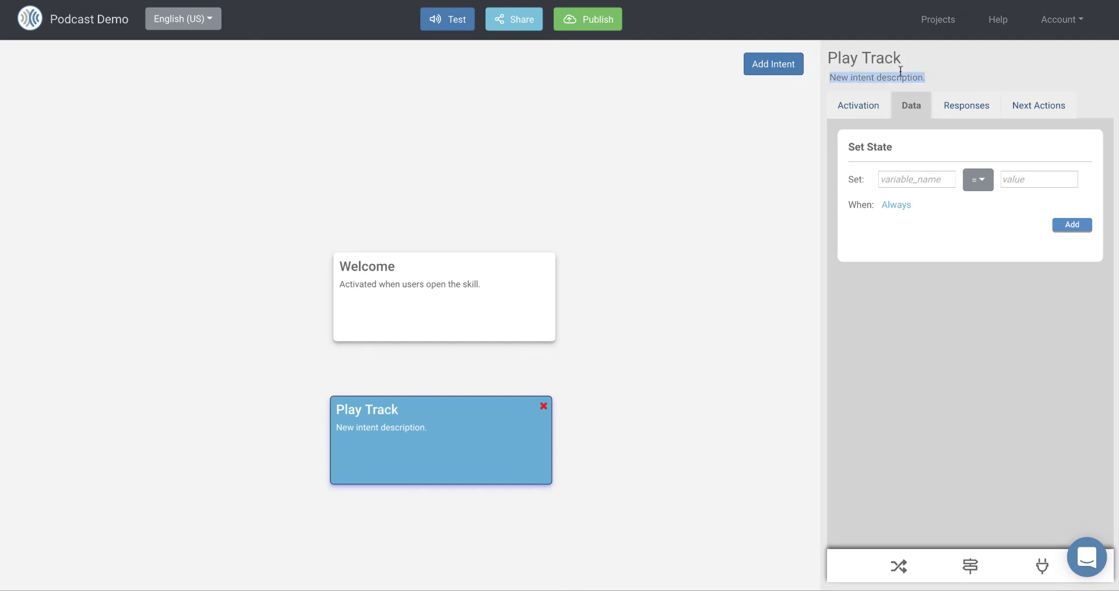
{"action": "type", "text": "Plays the"}
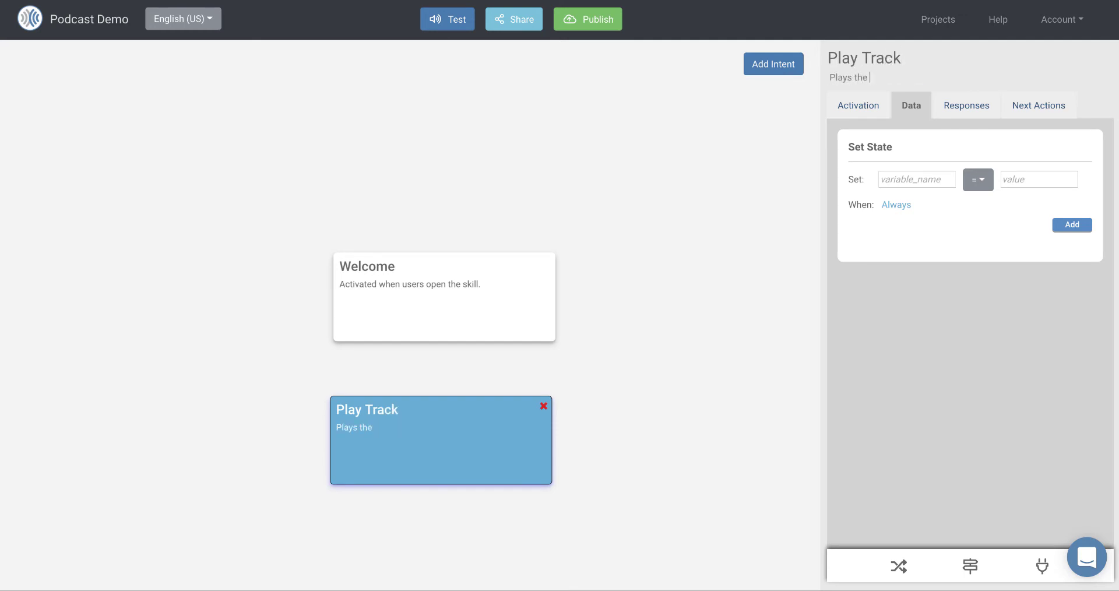
{"action": "type", "text": " current track."}
Step: Set Play Track to be activated by another intent, choosing Welcome as the trigger
{"action": "left_click", "coordinate": [860, 108]}
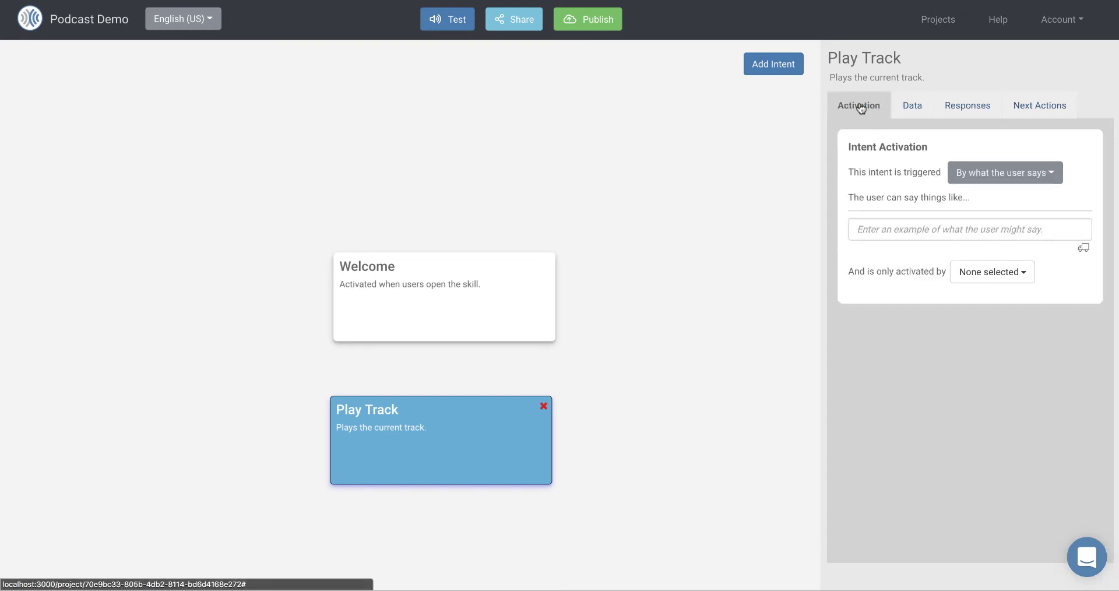
{"action": "left_click", "coordinate": [995, 173]}
{"action": "left_click", "coordinate": [998, 214]}
{"action": "left_click", "coordinate": [981, 222]}
{"action": "left_click", "coordinate": [987, 242]}
{"action": "left_click", "coordinate": [886, 235]}
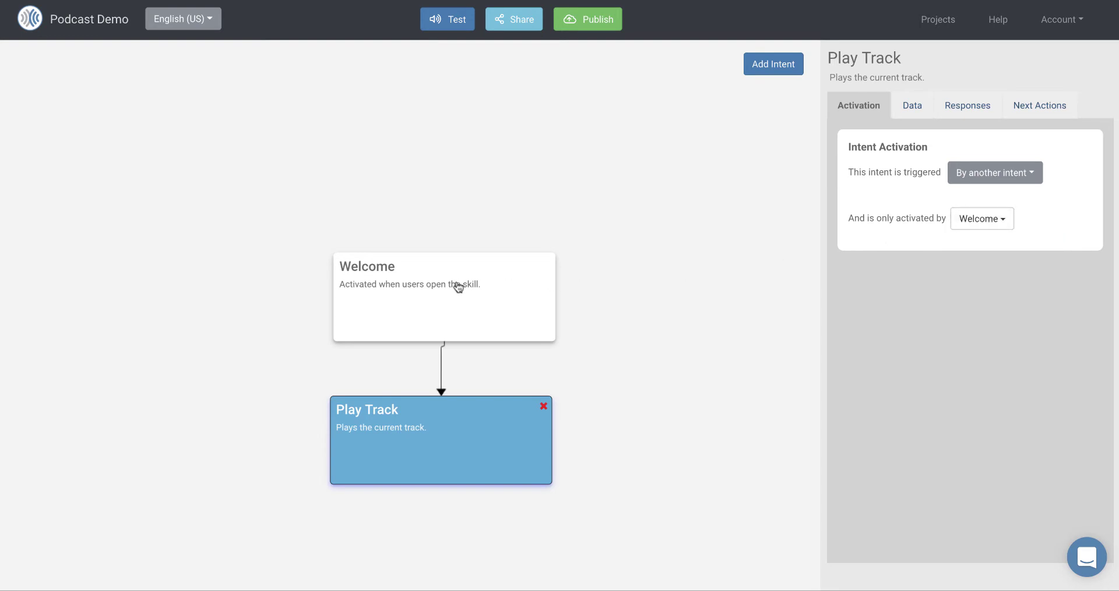
Step: Move Welcome higher on the canvas and review its track = 1 setting
{"action": "left_click_drag", "start_coordinate": [452, 287], "coordinate": [447, 217]}
{"action": "left_click", "coordinate": [446, 218]}
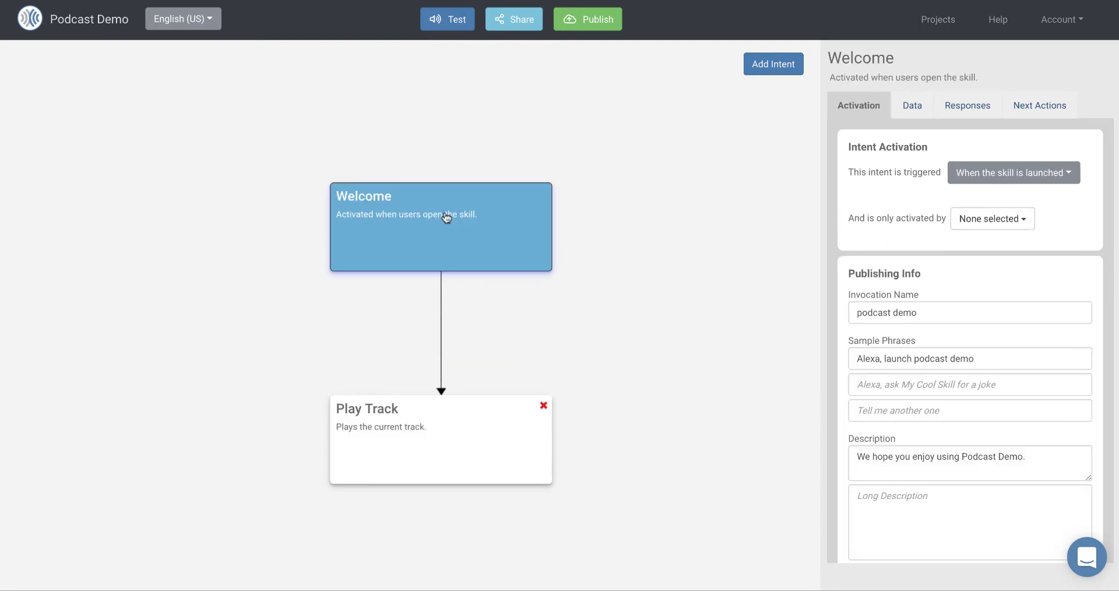
{"action": "left_click", "coordinate": [448, 465]}
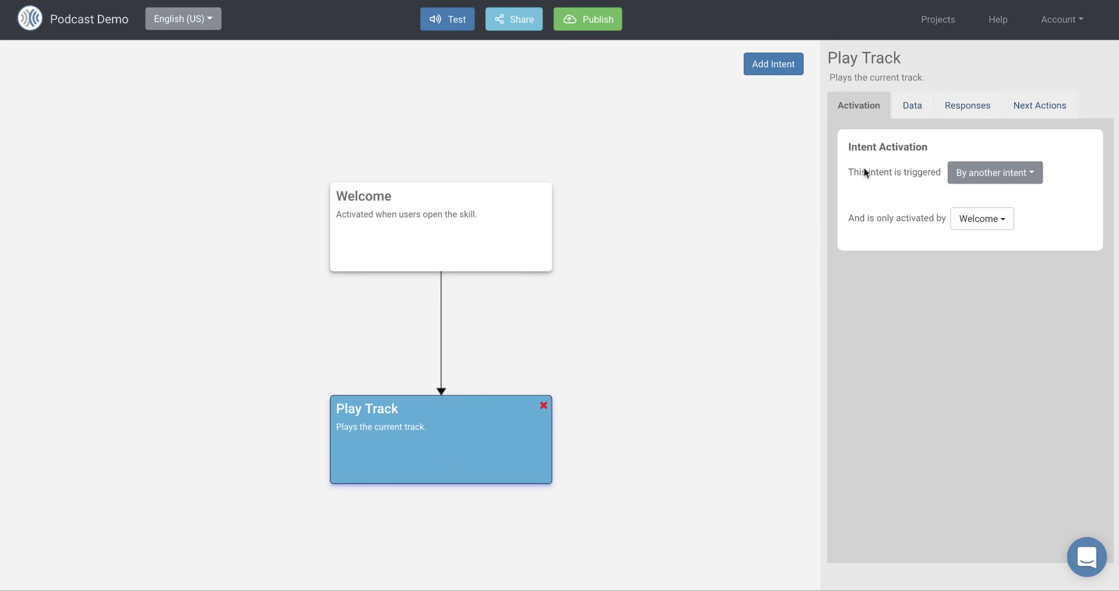
{"action": "left_click", "coordinate": [485, 211]}
{"action": "left_click", "coordinate": [905, 109]}
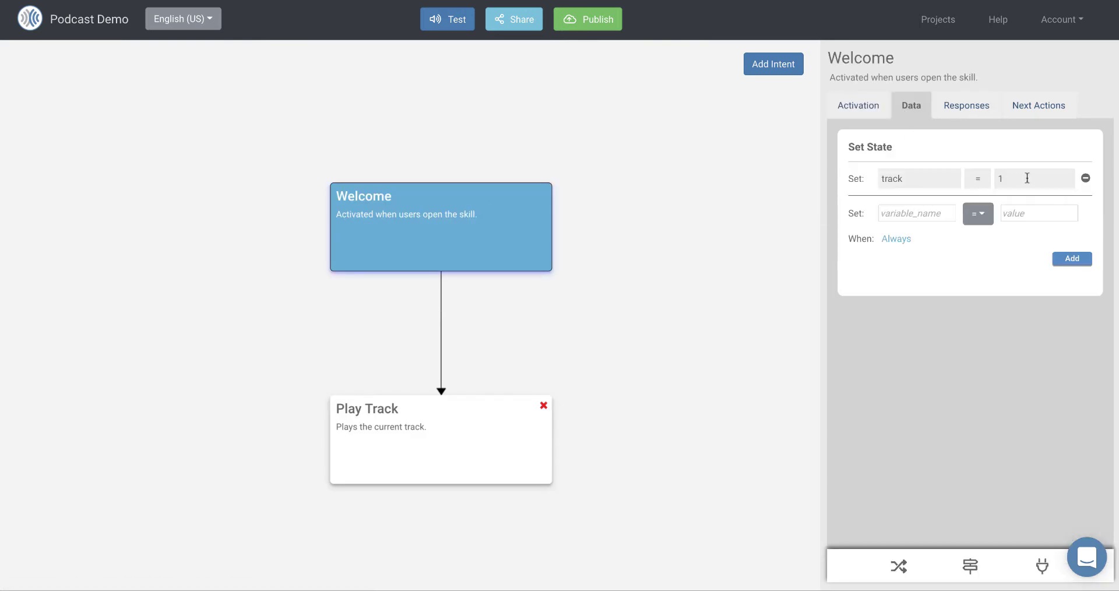
Step: Add a Lookup Value step to Play Track with track as its key variable
{"action": "left_click", "coordinate": [468, 441]}
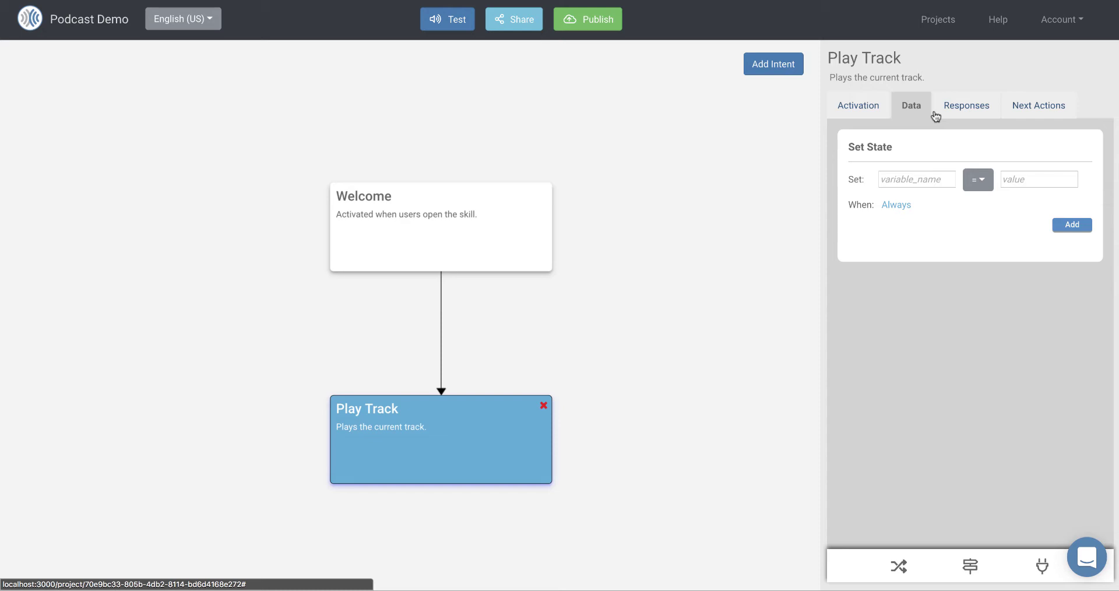
{"action": "left_click", "coordinate": [970, 566]}
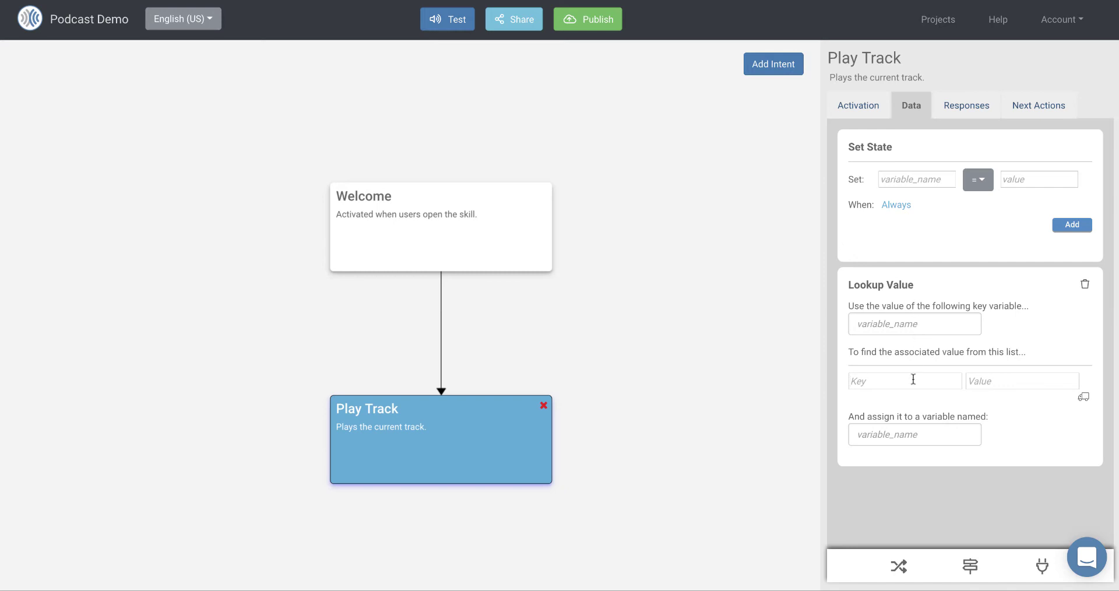
{"action": "left_click", "coordinate": [924, 323]}
{"action": "type", "text": "track"}
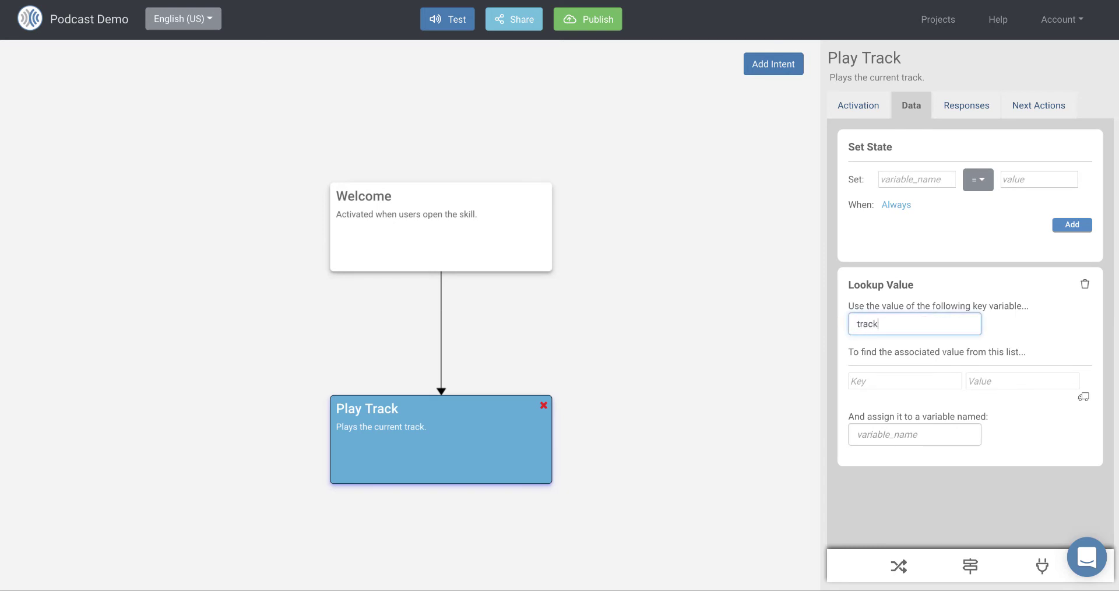
Step: Clear a mistyped first key/value entry and switch the lookup list to bulk entry
{"action": "left_click", "coordinate": [895, 380]}
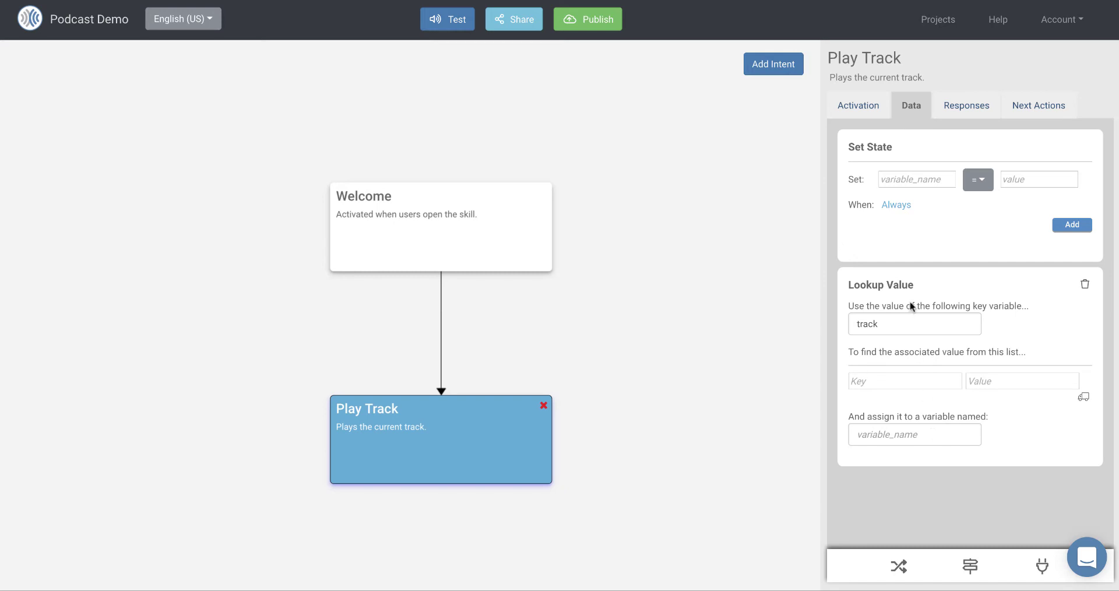
{"action": "key", "text": "Tab"}
{"action": "type", "text": "1https:://"}
{"action": "key", "text": "BackSpace"}
{"action": "key", "text": "BackSpace"}
{"action": "key", "text": "BackSpace"}
{"action": "key", "text": "BackSpace"}
{"action": "key", "text": "BackSpace"}
{"action": "key", "text": "BackSpace"}
{"action": "key", "text": "BackSpace"}
{"action": "left_click", "coordinate": [883, 384]}
{"action": "key", "text": "BackSpace"}
{"action": "left_click", "coordinate": [1084, 400]}
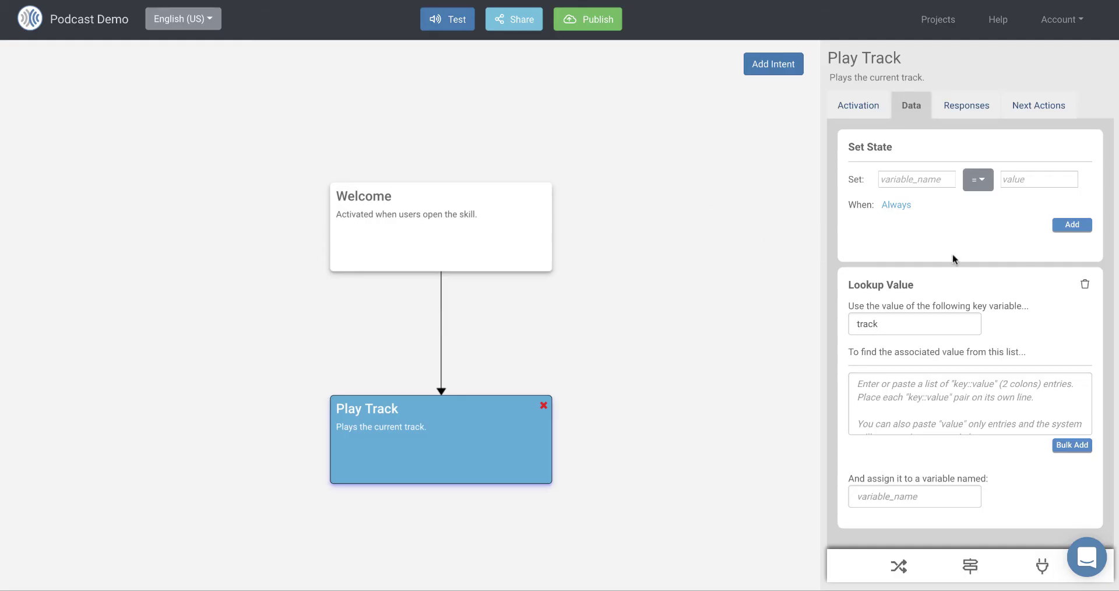
Step: Paste the SoundCloud episode URL list and bulk-add it as track keys 1 to 18
{"action": "left_click", "coordinate": [991, 395]}
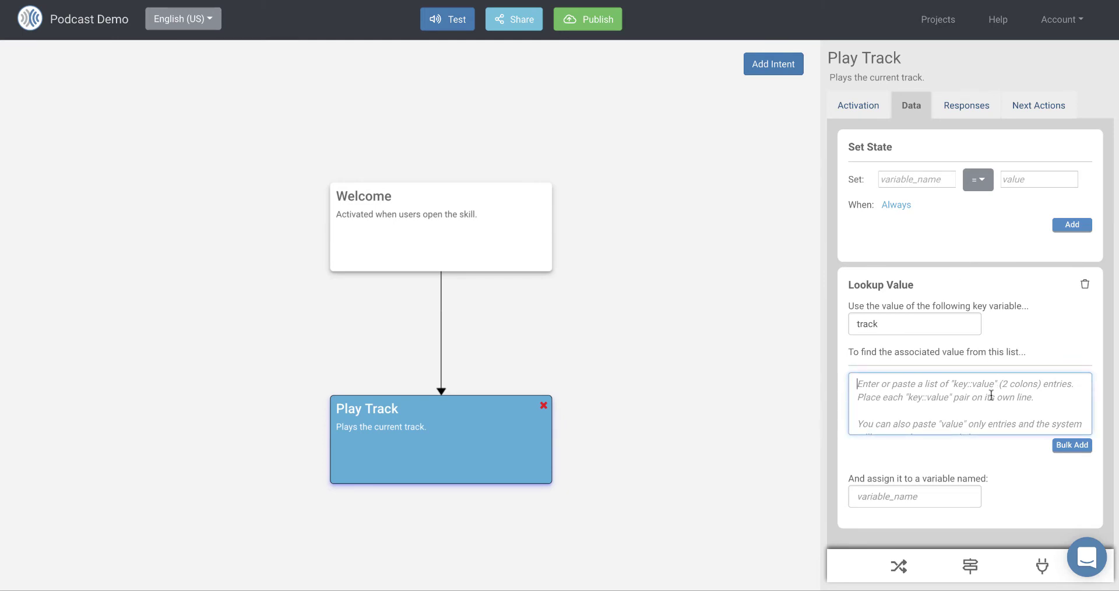
{"action": "key", "text": "ctrl+v"}
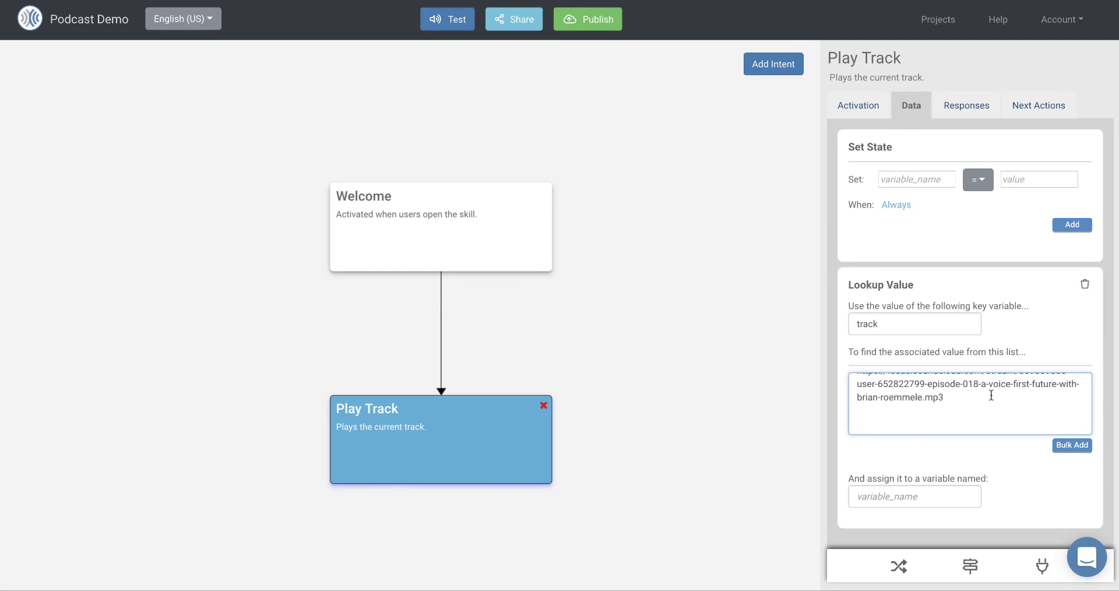
{"action": "left_click", "coordinate": [1071, 445]}
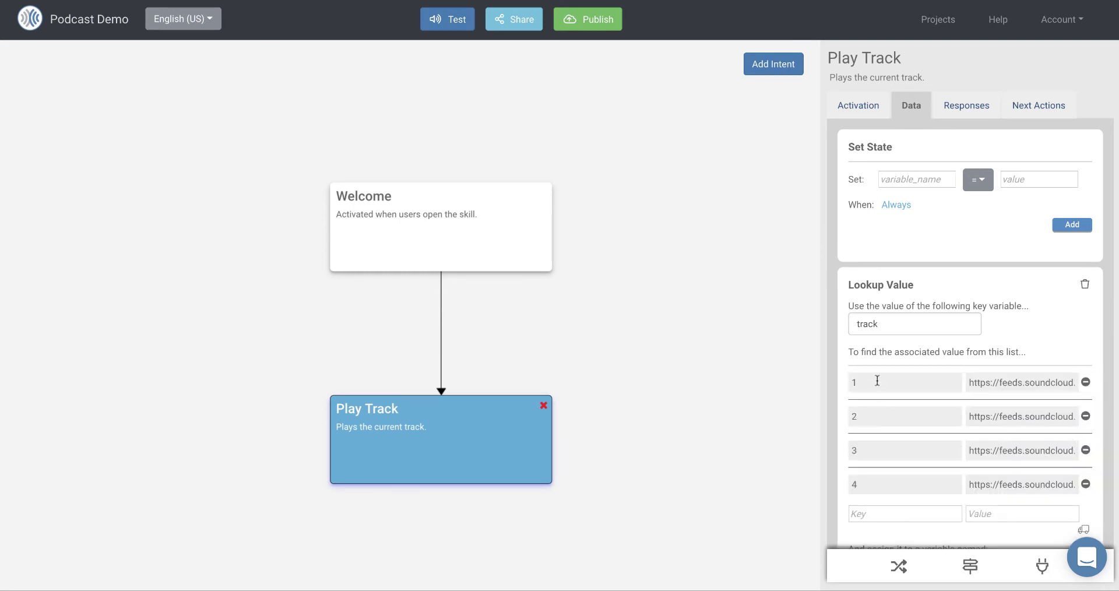
{"action": "scroll", "coordinate": [876, 475], "scroll_direction": "down", "scroll_amount": 5}
{"action": "scroll", "coordinate": [989, 436], "scroll_direction": "up", "scroll_amount": 5}
{"action": "scroll", "coordinate": [1039, 381], "scroll_direction": "down", "scroll_amount": 3}
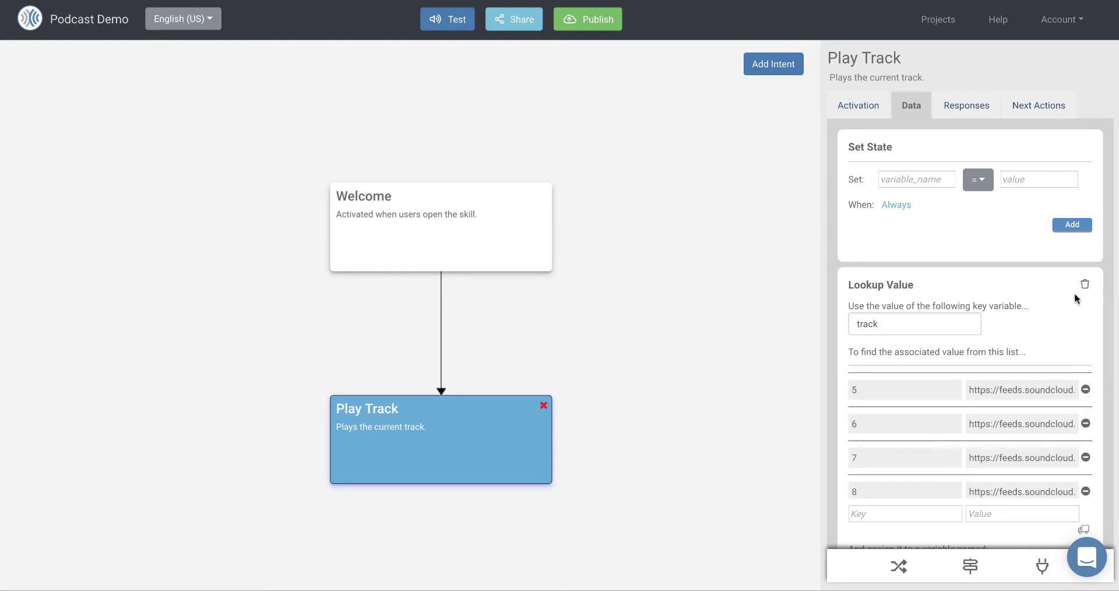
{"action": "scroll", "coordinate": [1074, 293], "scroll_direction": "down", "scroll_amount": 5}
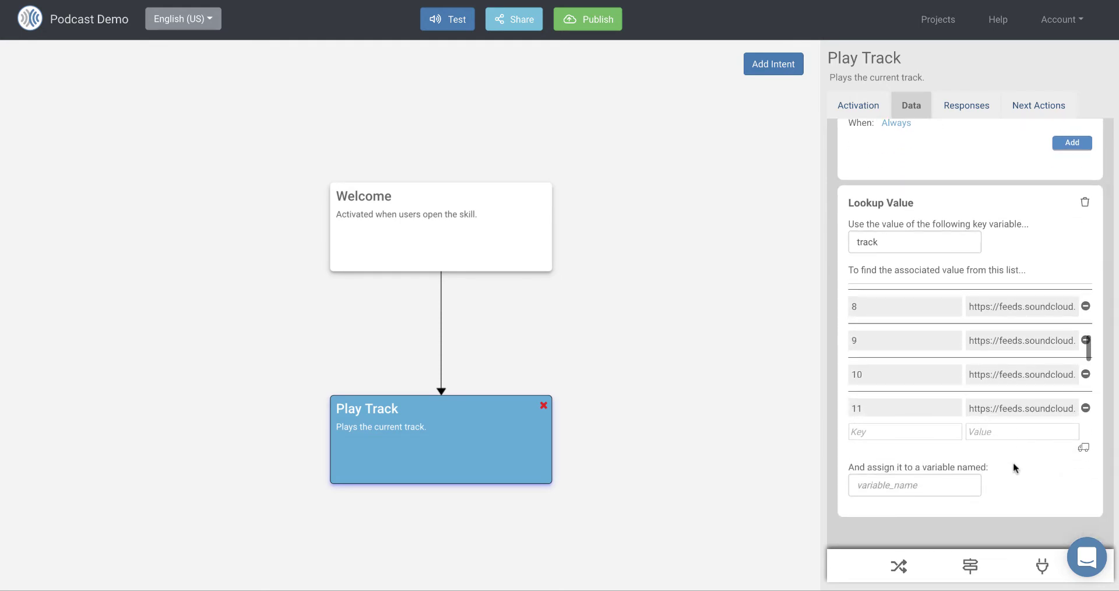
{"action": "scroll", "coordinate": [907, 307], "scroll_direction": "down", "scroll_amount": 5}
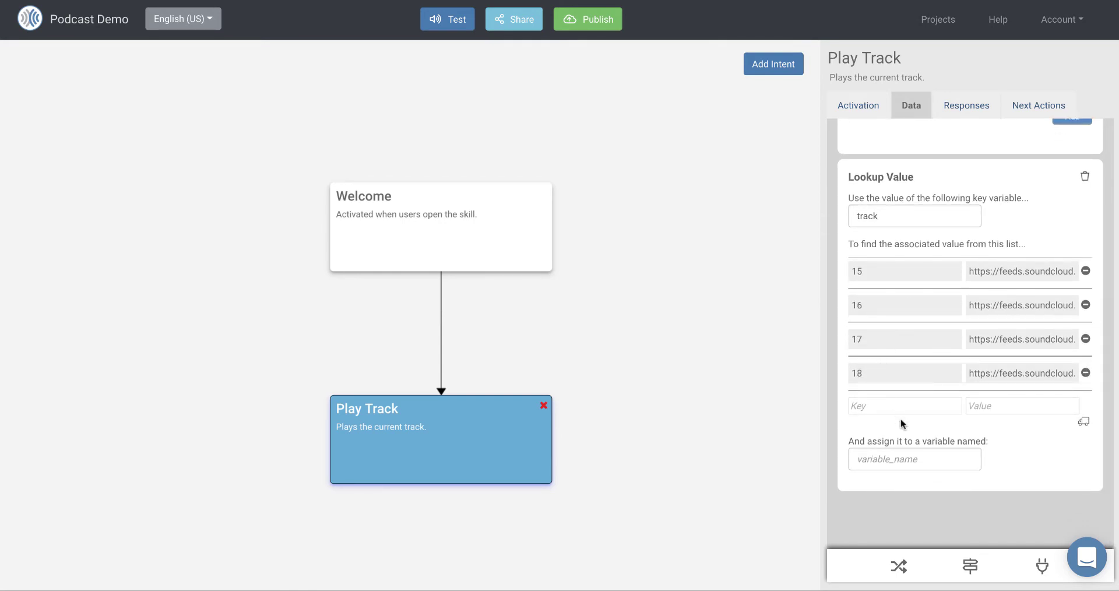
{"action": "scroll", "coordinate": [901, 422], "scroll_direction": "up", "scroll_amount": 1}
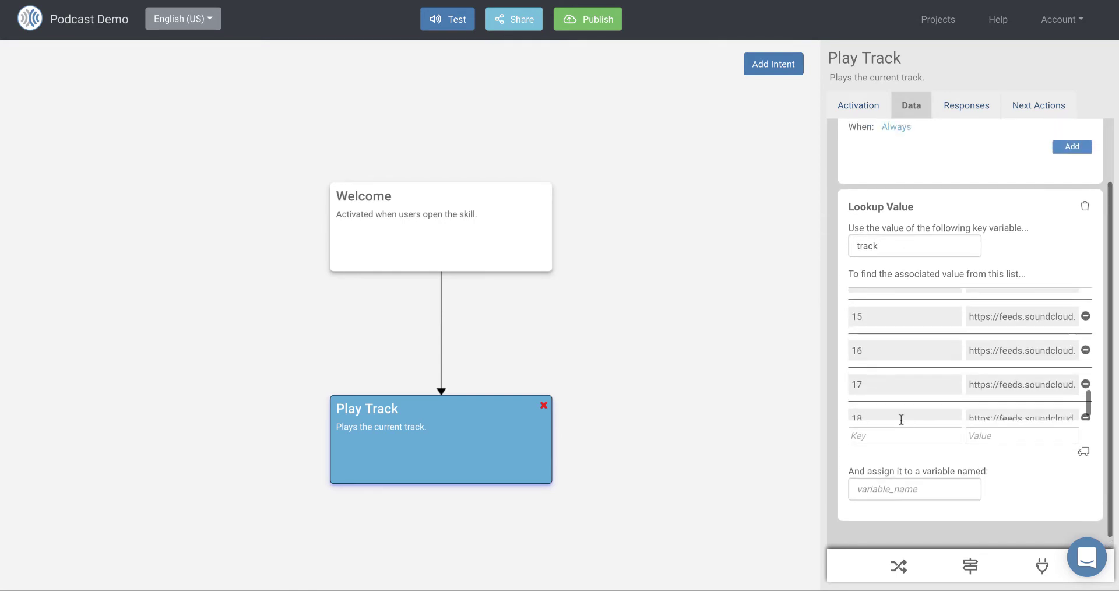
Step: Check the track key variable and the first track's key entry
{"action": "left_click", "coordinate": [896, 246]}
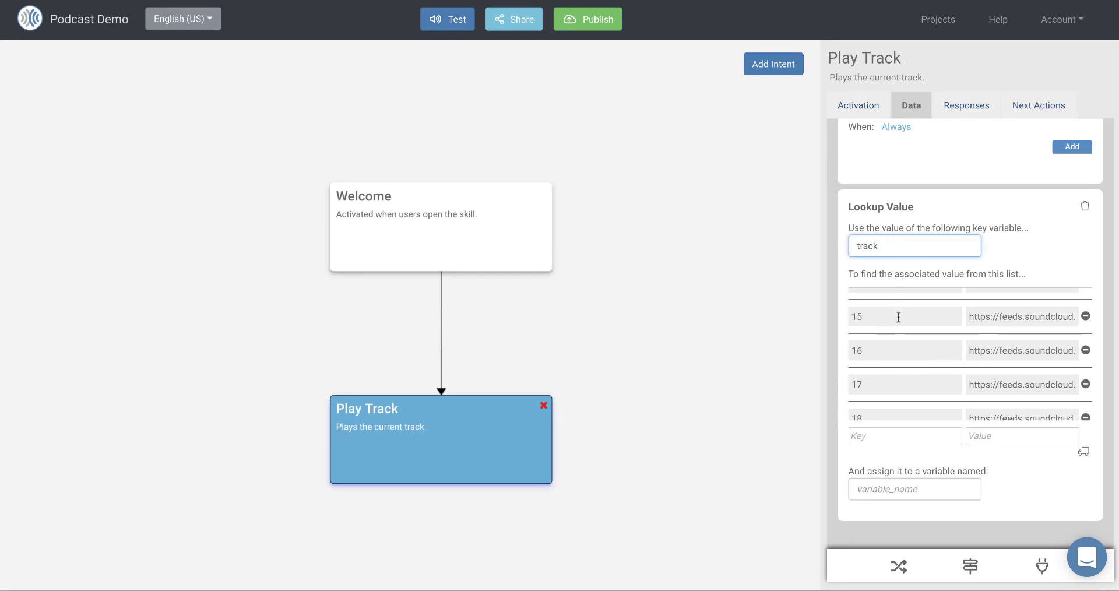
{"action": "scroll", "coordinate": [898, 318], "scroll_direction": "up", "scroll_amount": 8}
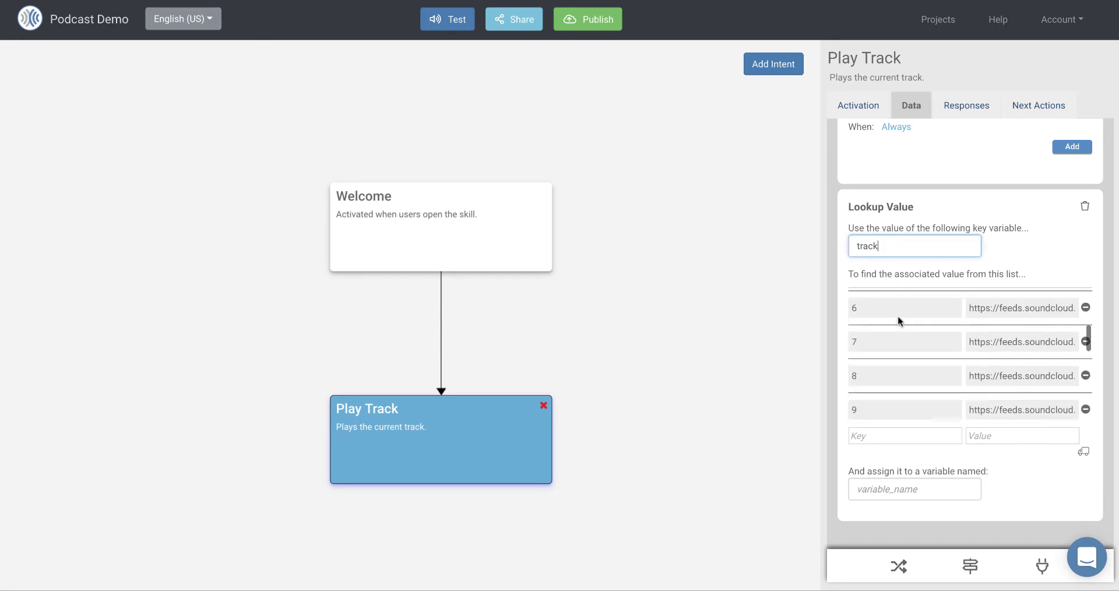
{"action": "scroll", "coordinate": [897, 316], "scroll_direction": "up", "scroll_amount": 3}
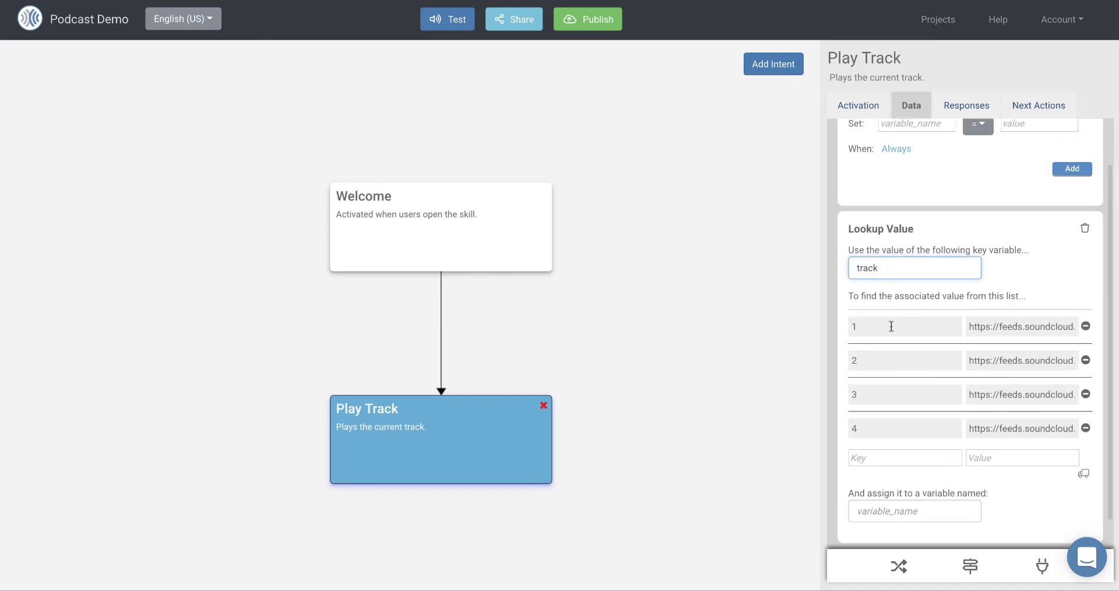
{"action": "left_click", "coordinate": [891, 327]}
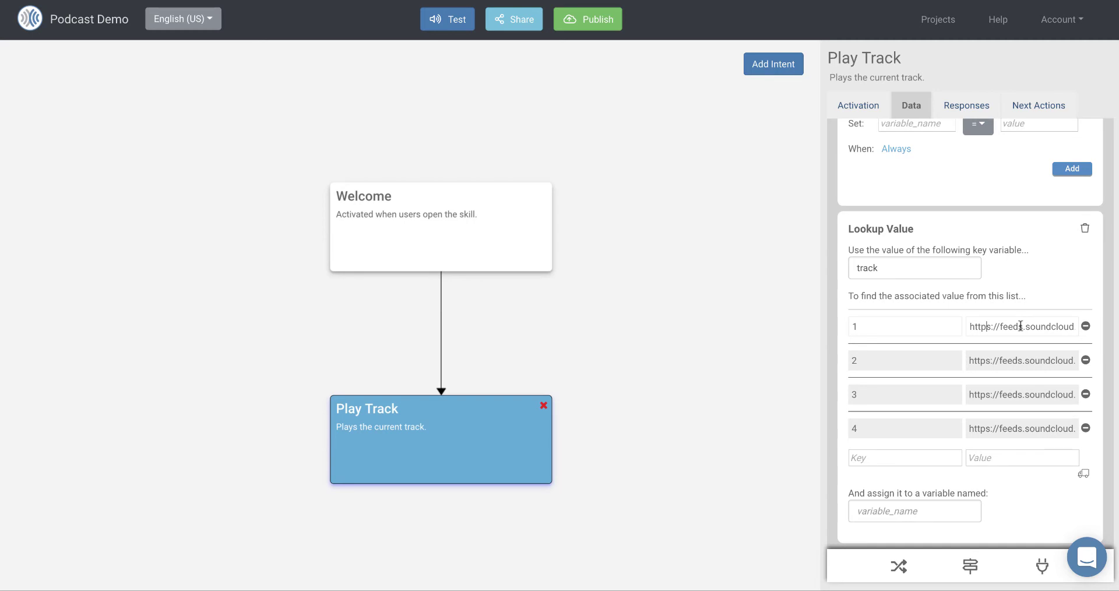
Step: Store the looked-up URL in a variable named trackUrl
{"action": "left_click", "coordinate": [914, 515]}
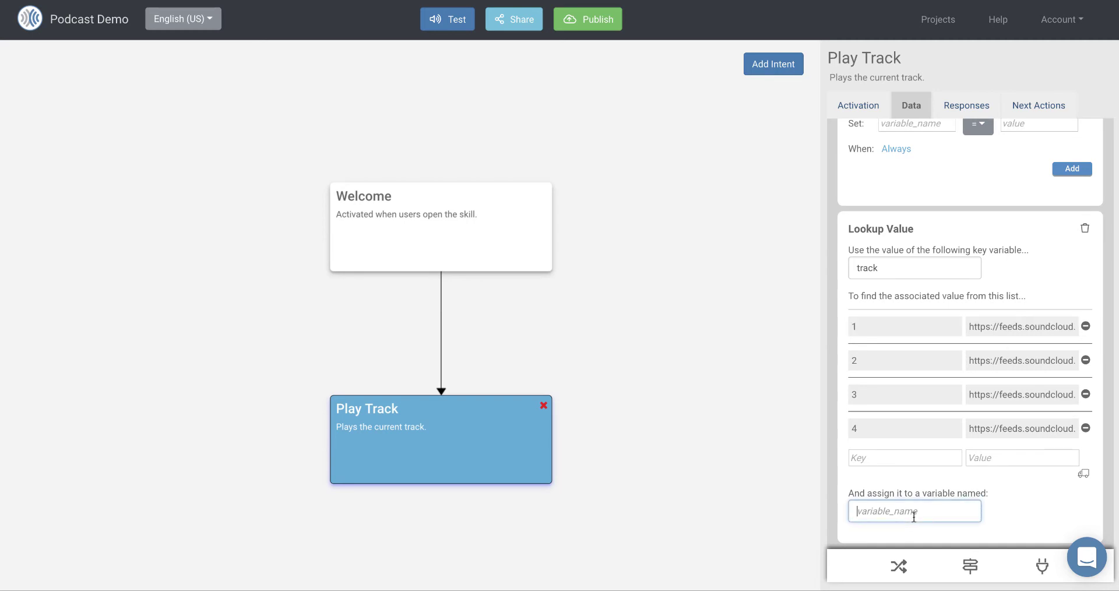
{"action": "type", "text": "trackUrl"}
{"action": "scroll", "coordinate": [1022, 487], "scroll_direction": "down", "scroll_amount": 1}
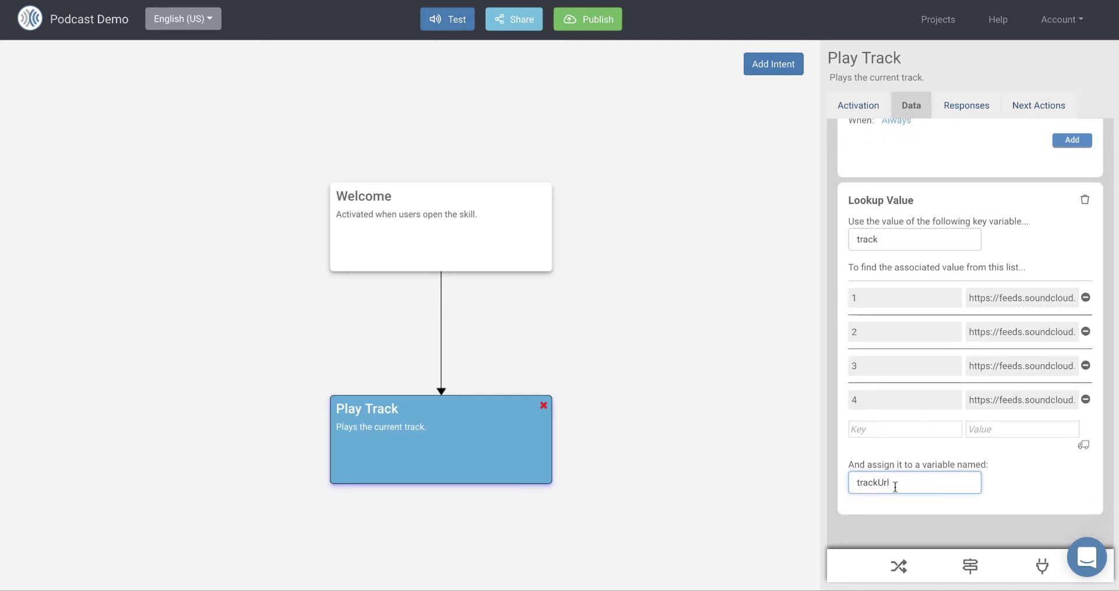
Step: Set Play Track's next action to play a long audio stream from {{trackUrl}}
{"action": "left_click", "coordinate": [1029, 110]}
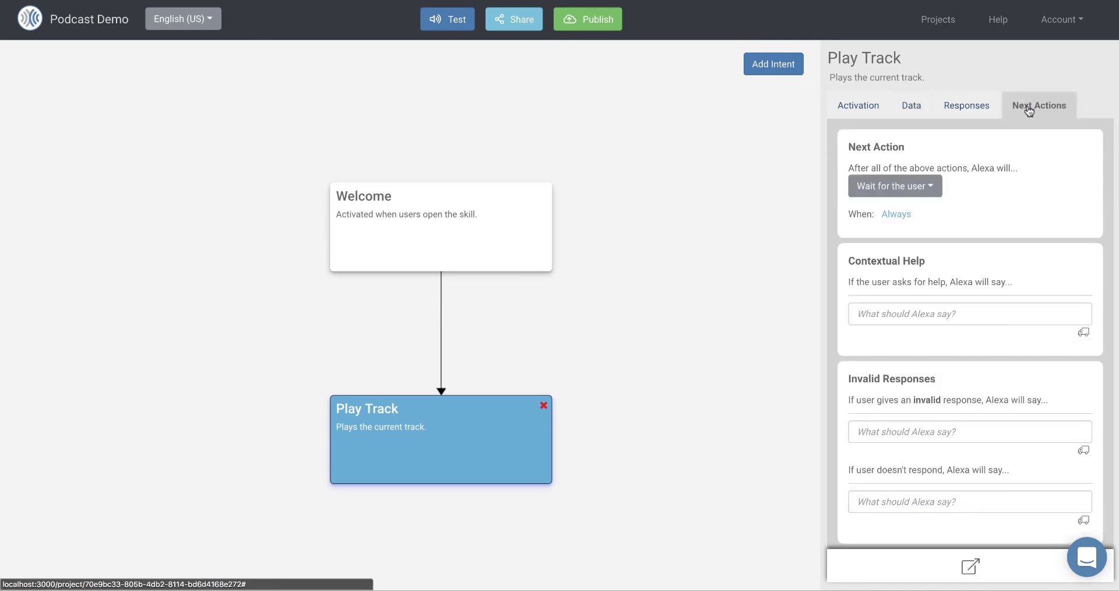
{"action": "left_click", "coordinate": [927, 188]}
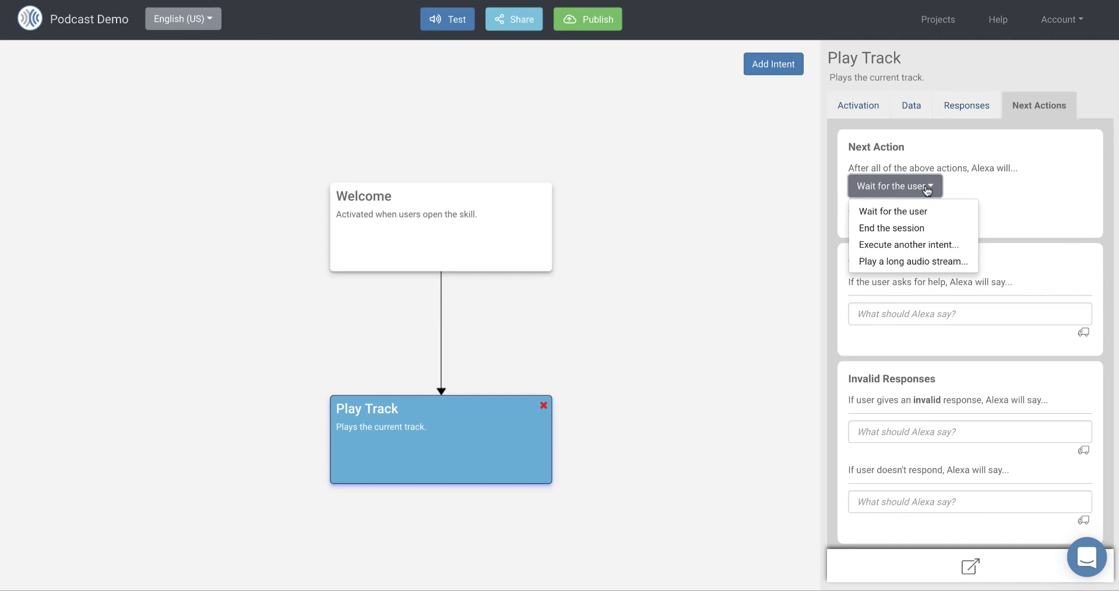
{"action": "left_click", "coordinate": [921, 261]}
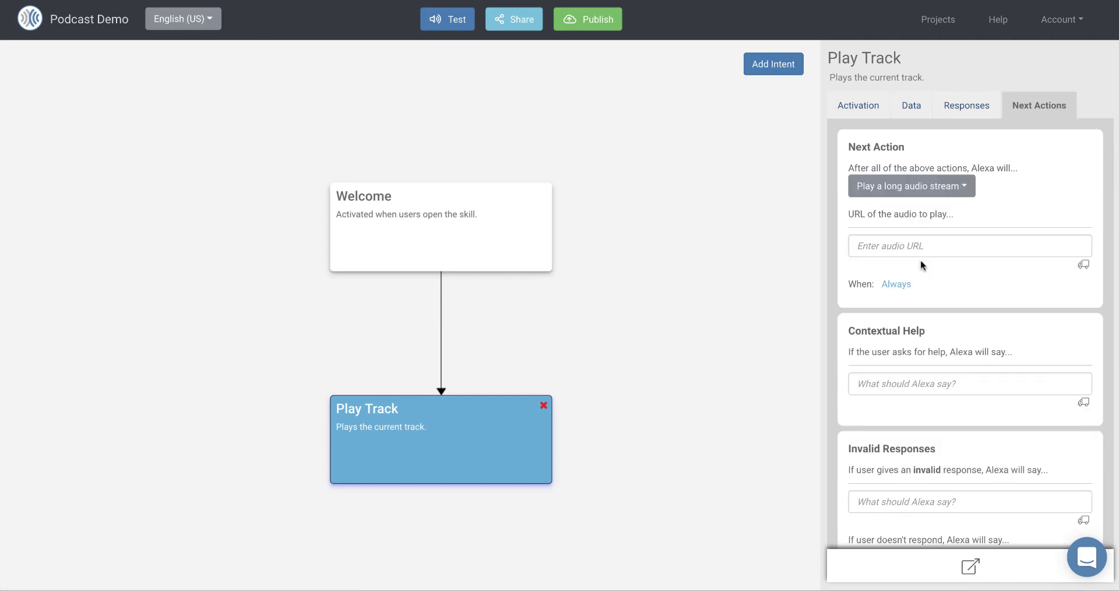
{"action": "left_click", "coordinate": [934, 247]}
{"action": "type", "text": "{"}
{"action": "key", "text": "BackSpace"}
{"action": "type", "text": "{{"}
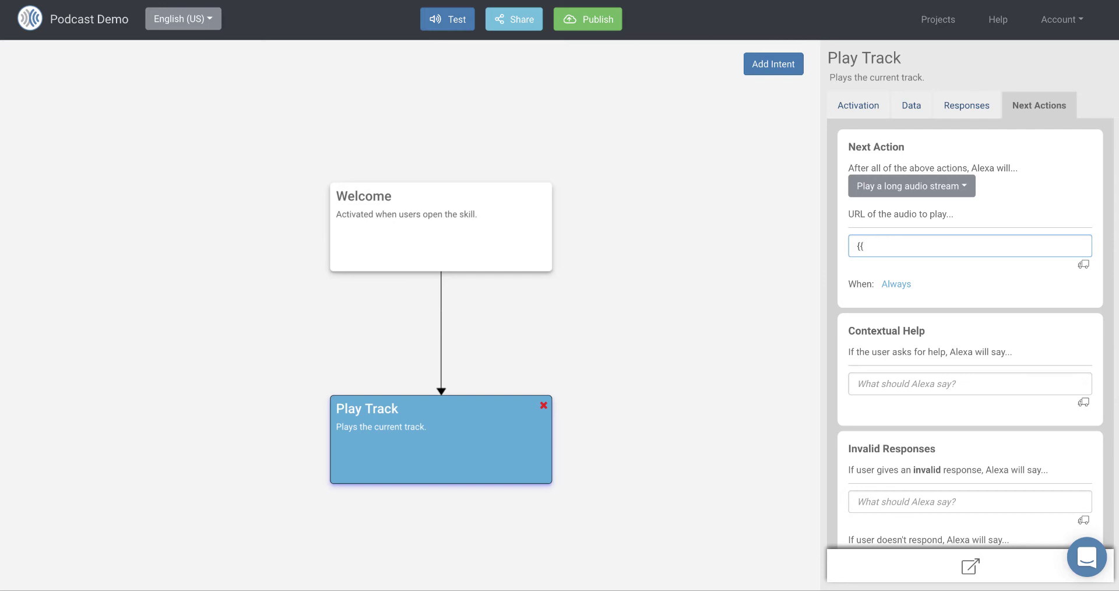
{"action": "type", "text": "trackUrl}}"}
Step: Review the track = 1 starting value set in Welcome's data settings
{"action": "left_click", "coordinate": [910, 111]}
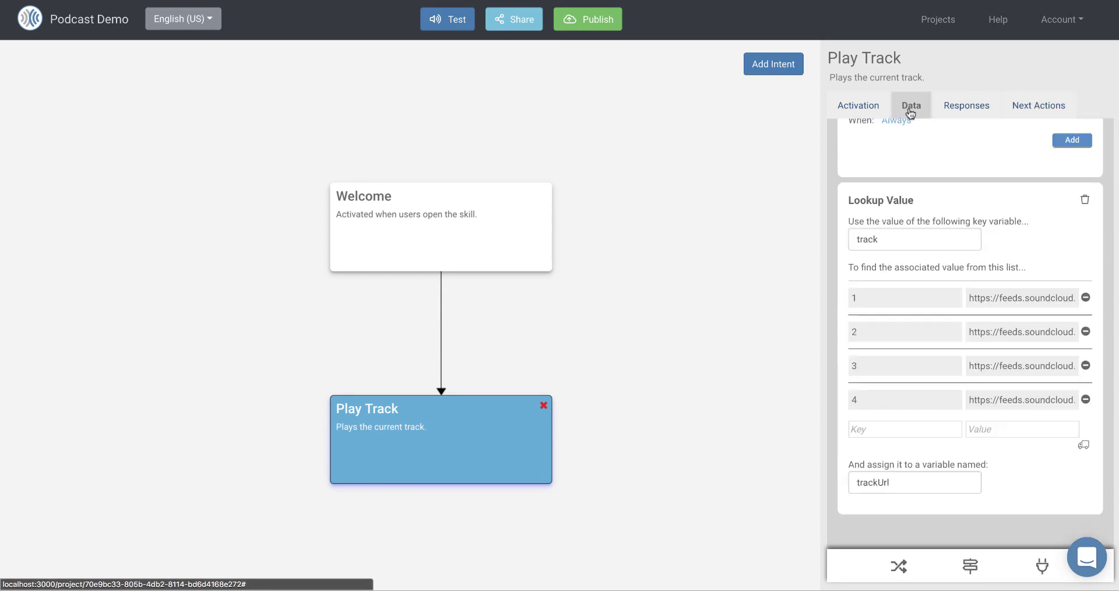
{"action": "left_click", "coordinate": [913, 245]}
{"action": "left_click", "coordinate": [433, 223]}
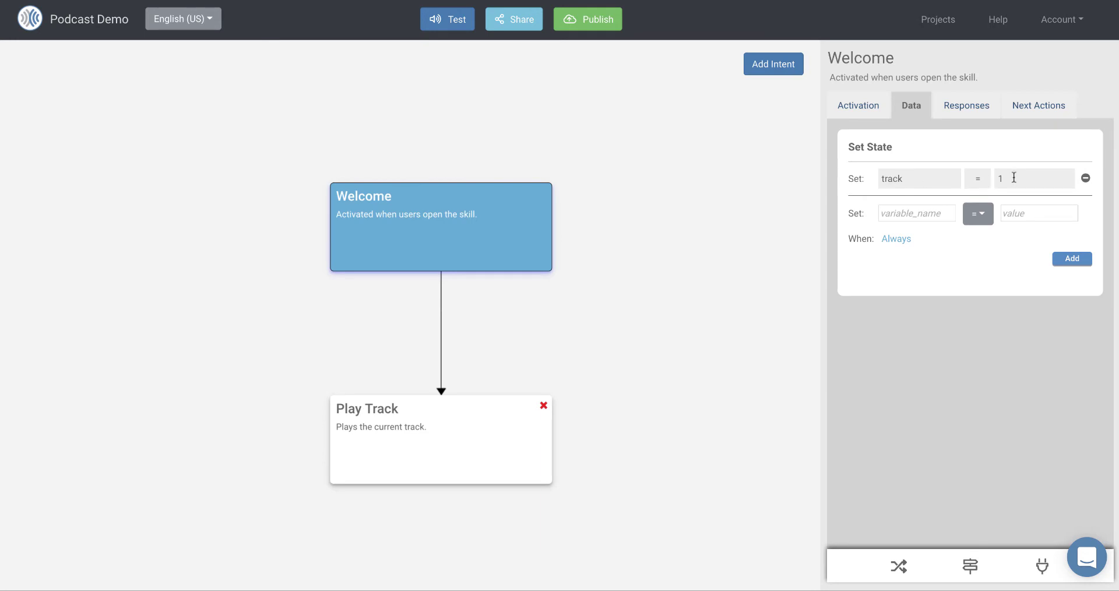
{"action": "left_click", "coordinate": [426, 425]}
{"action": "scroll", "coordinate": [863, 376], "scroll_direction": "down", "scroll_amount": 3}
{"action": "scroll", "coordinate": [865, 387], "scroll_direction": "up", "scroll_amount": 3}
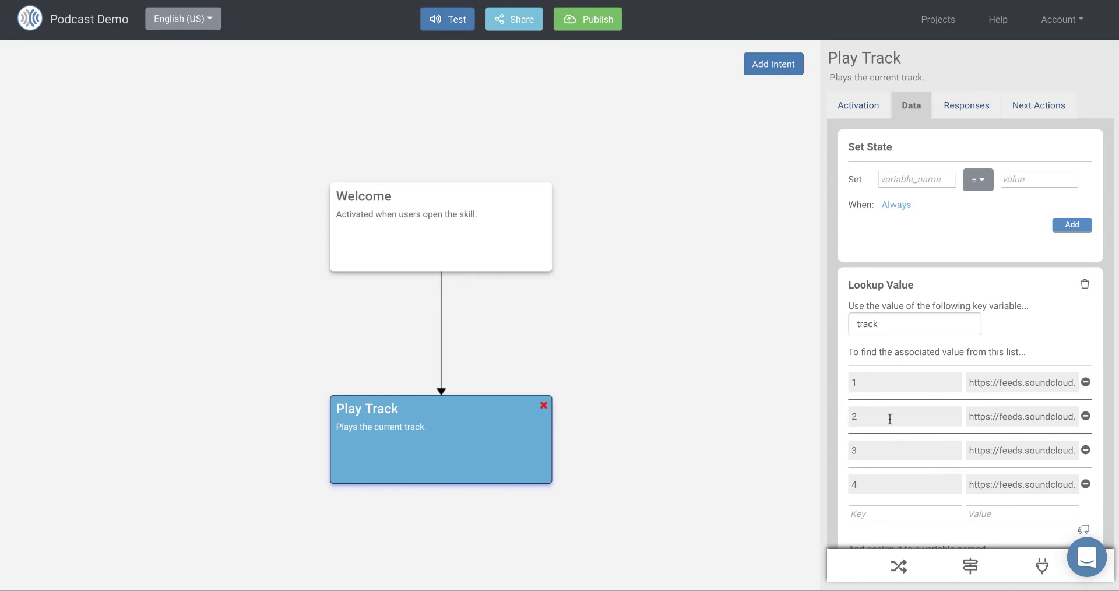
Step: Verify Play Track's first lookup row, trackUrl variable and stream action, then reopen Welcome
{"action": "left_click", "coordinate": [914, 383]}
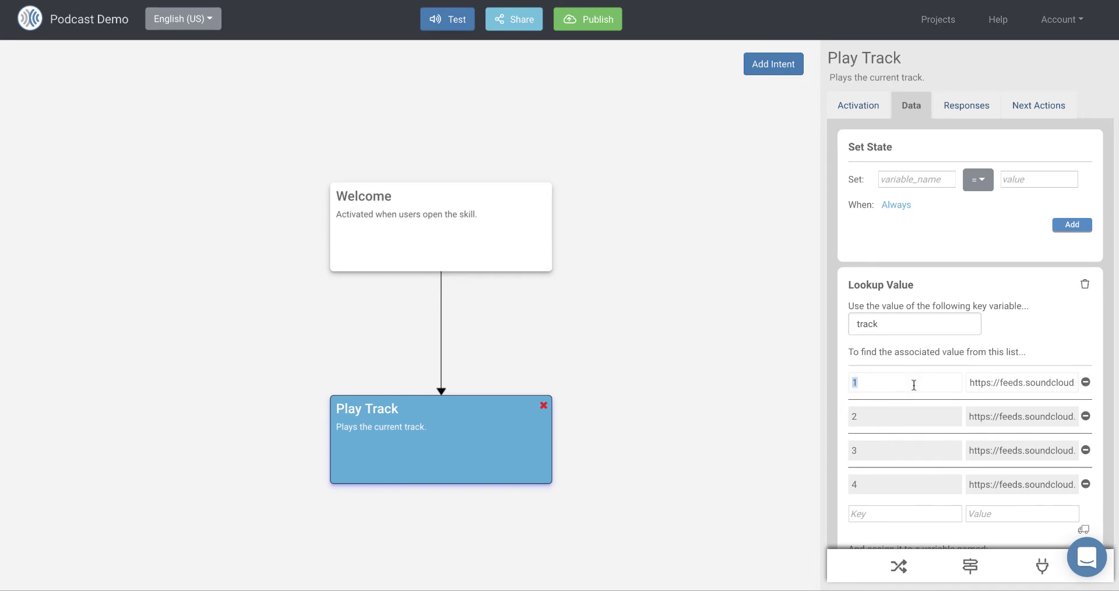
{"action": "double_click", "coordinate": [1025, 380]}
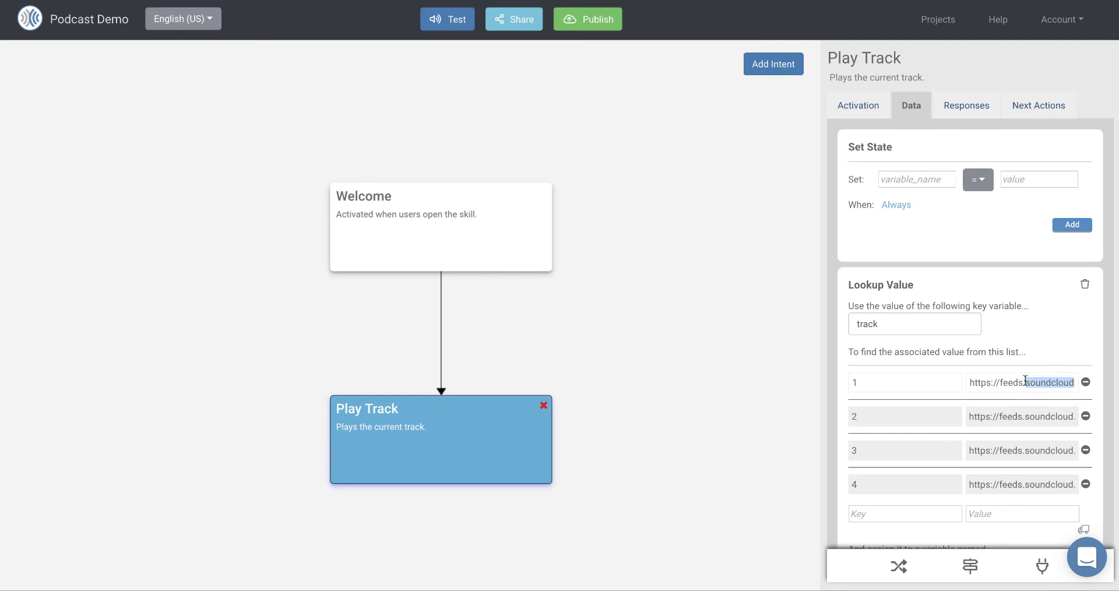
{"action": "scroll", "coordinate": [1081, 350], "scroll_direction": "down", "scroll_amount": 5}
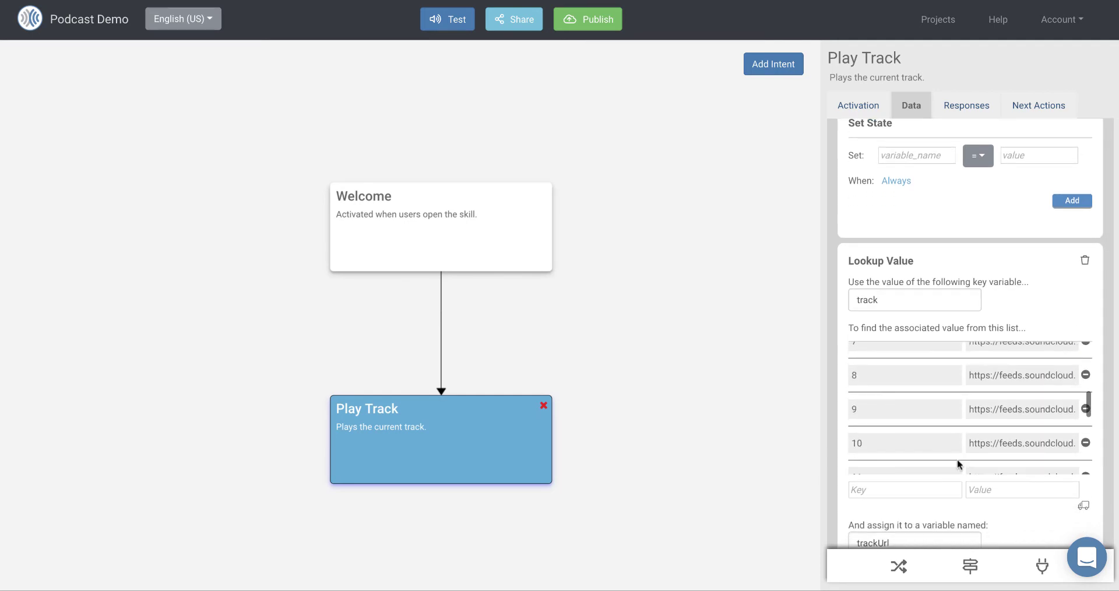
{"action": "scroll", "coordinate": [911, 520], "scroll_direction": "down", "scroll_amount": 1}
{"action": "double_click", "coordinate": [917, 456]}
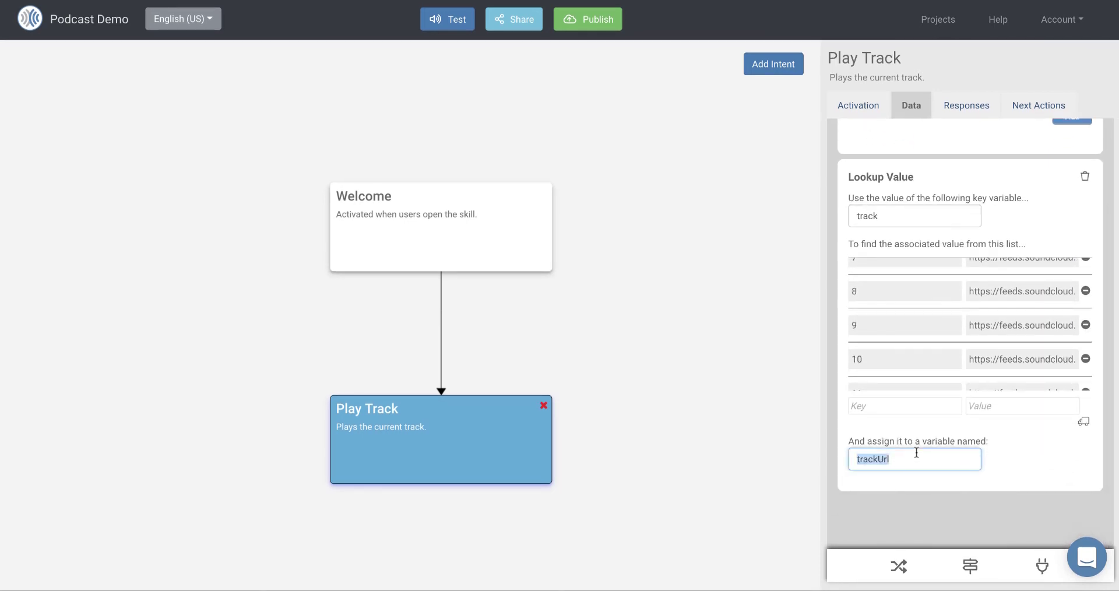
{"action": "left_click", "coordinate": [1025, 107]}
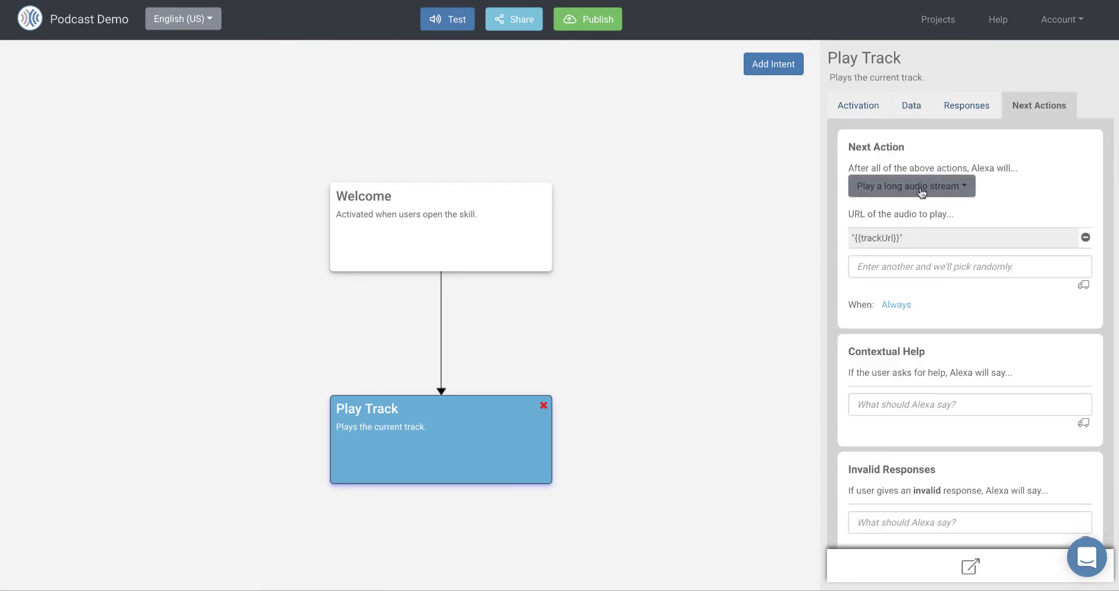
{"action": "left_click", "coordinate": [490, 236]}
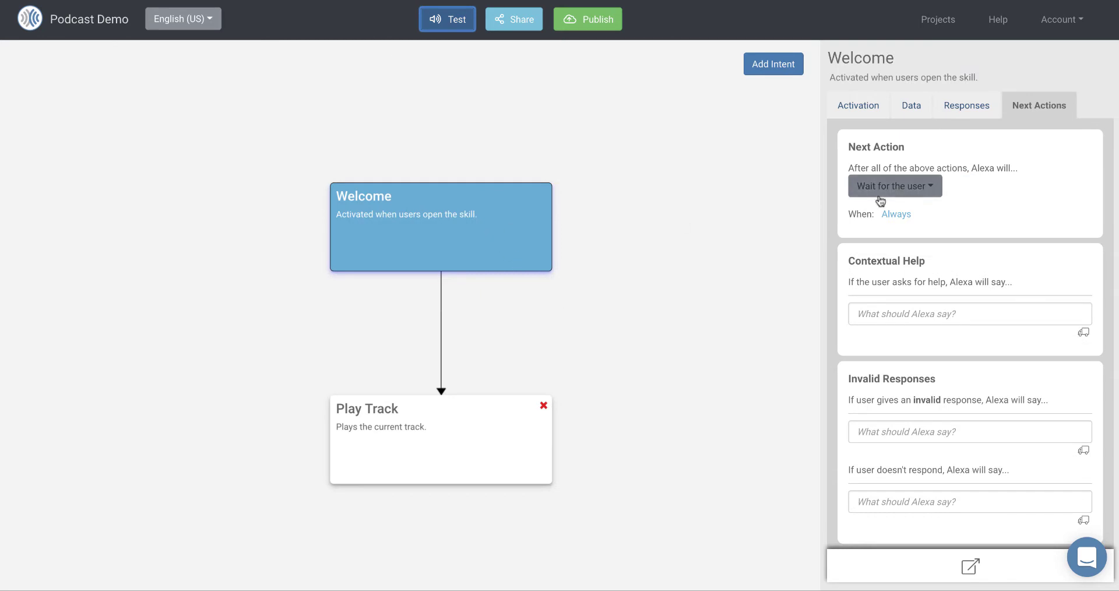
Step: Set Welcome's next action to execute the Play Track intent, then open the skill tester
{"action": "left_click", "coordinate": [917, 195]}
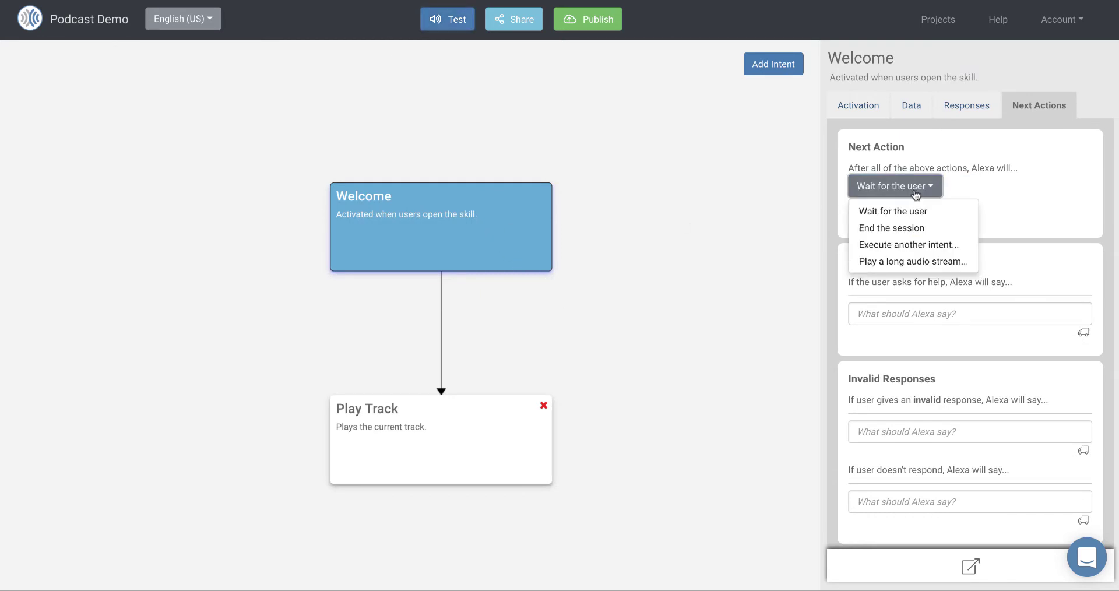
{"action": "left_click", "coordinate": [907, 244]}
{"action": "left_click", "coordinate": [860, 232]}
{"action": "left_click", "coordinate": [880, 280]}
{"action": "left_click", "coordinate": [452, 21]}
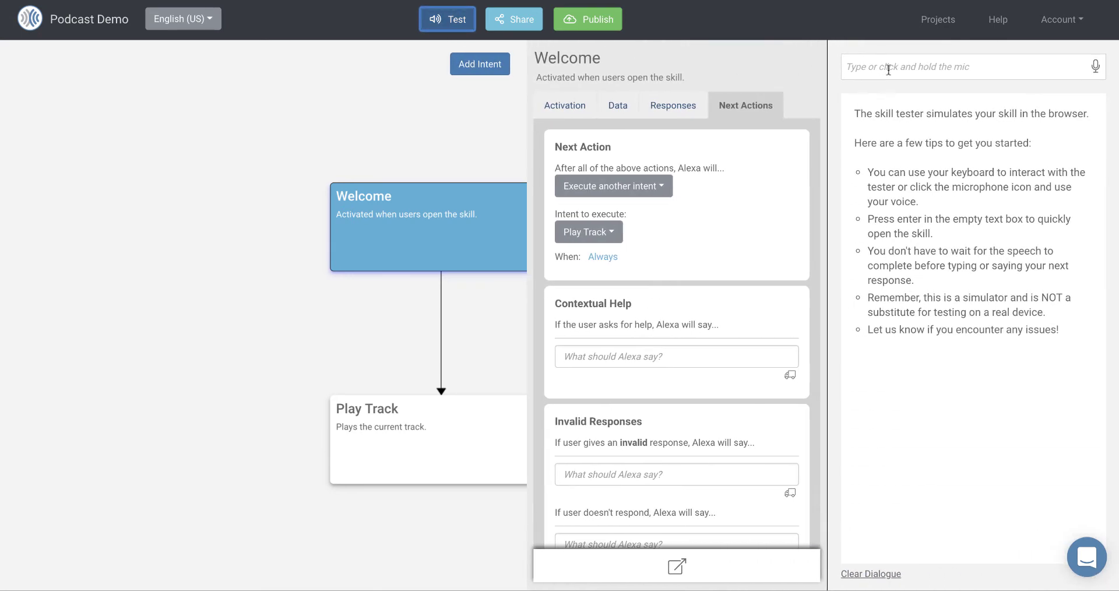
Step: Test 'open podcast demo' and 'stop' in the skill tester, then close the tester
{"action": "left_click", "coordinate": [889, 69]}
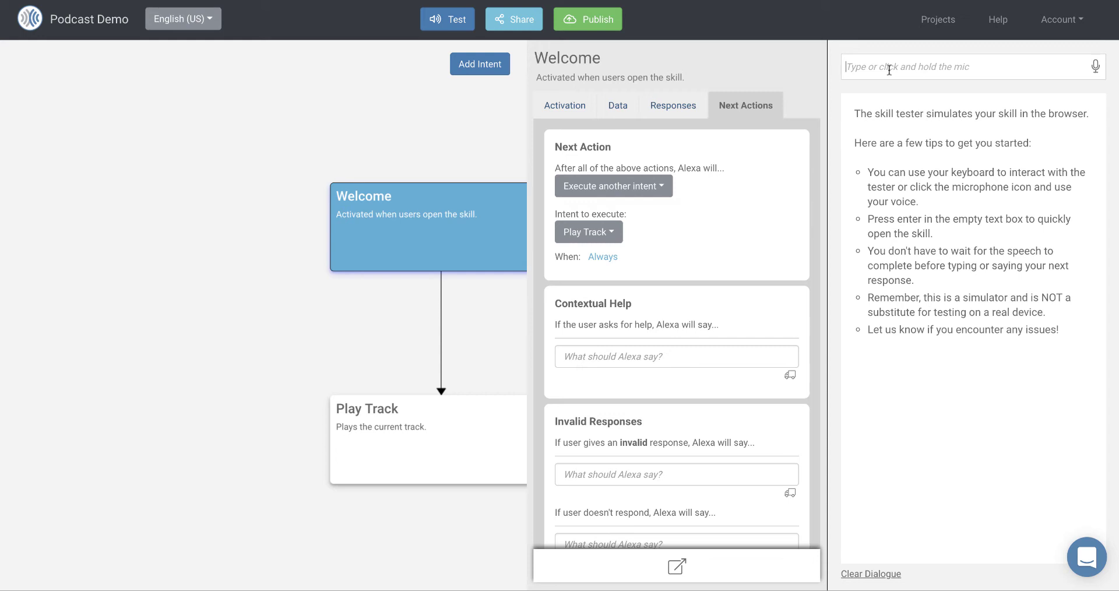
{"action": "key", "text": "Return"}
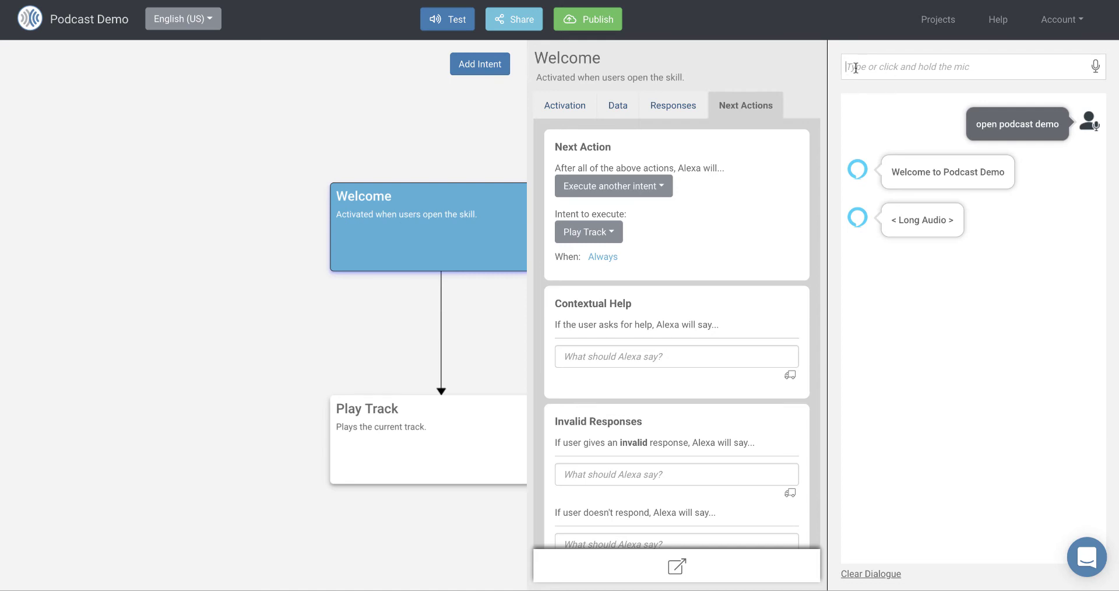
{"action": "type", "text": "stop"}
{"action": "key", "text": "Return"}
{"action": "left_click", "coordinate": [447, 23]}
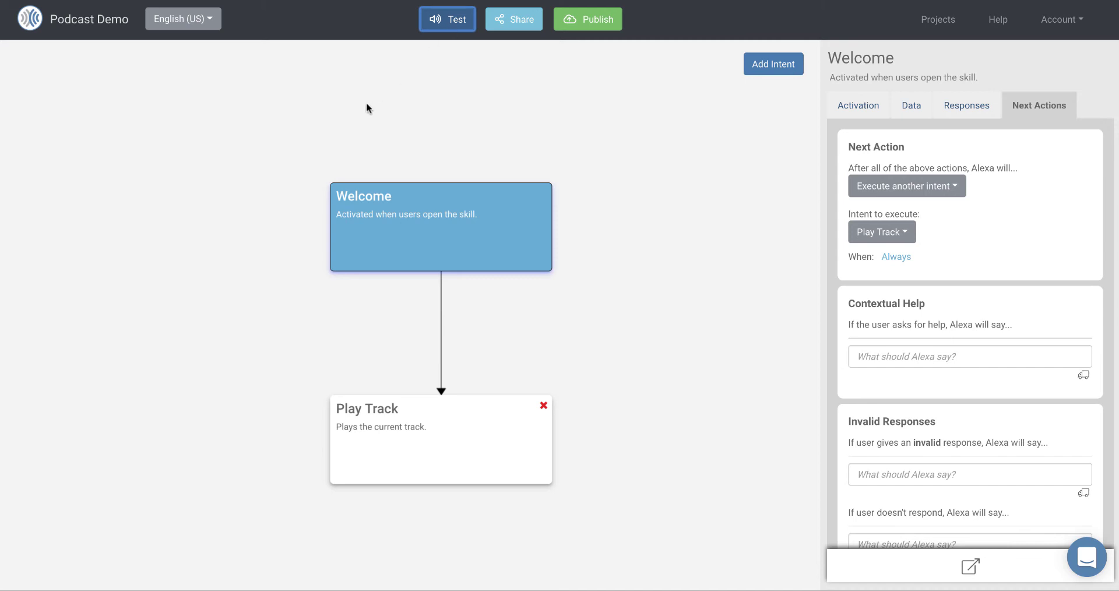
Step: Delete the Welcome intent's spoken Response Group
{"action": "left_click", "coordinate": [964, 105]}
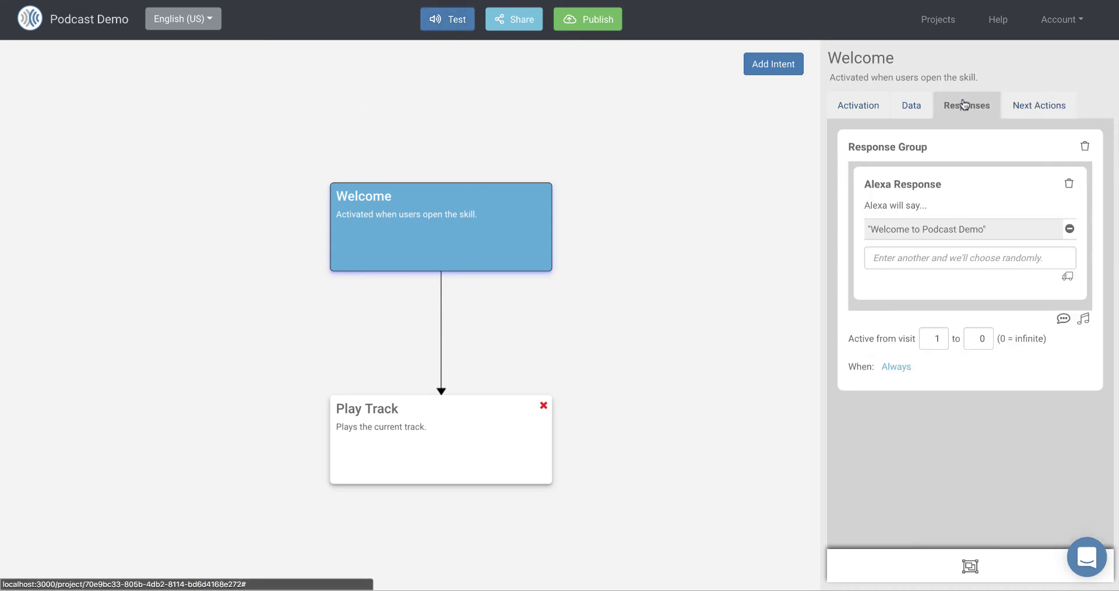
{"action": "left_click", "coordinate": [1086, 145]}
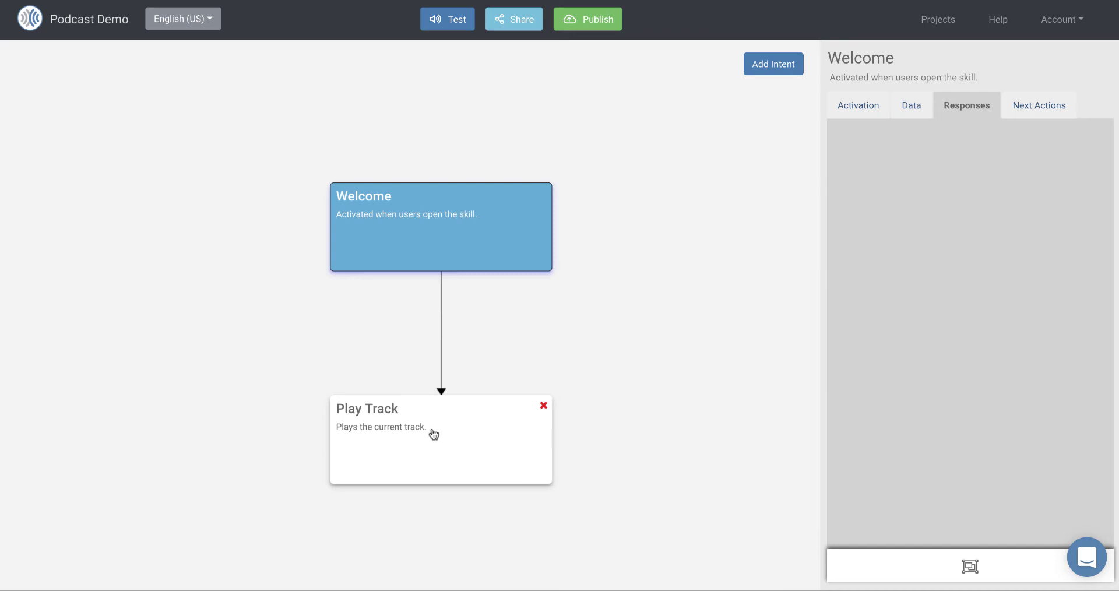
Step: Add an intent at the lower left named Next, described 'Handle when user says Next'
{"action": "left_click", "coordinate": [773, 67]}
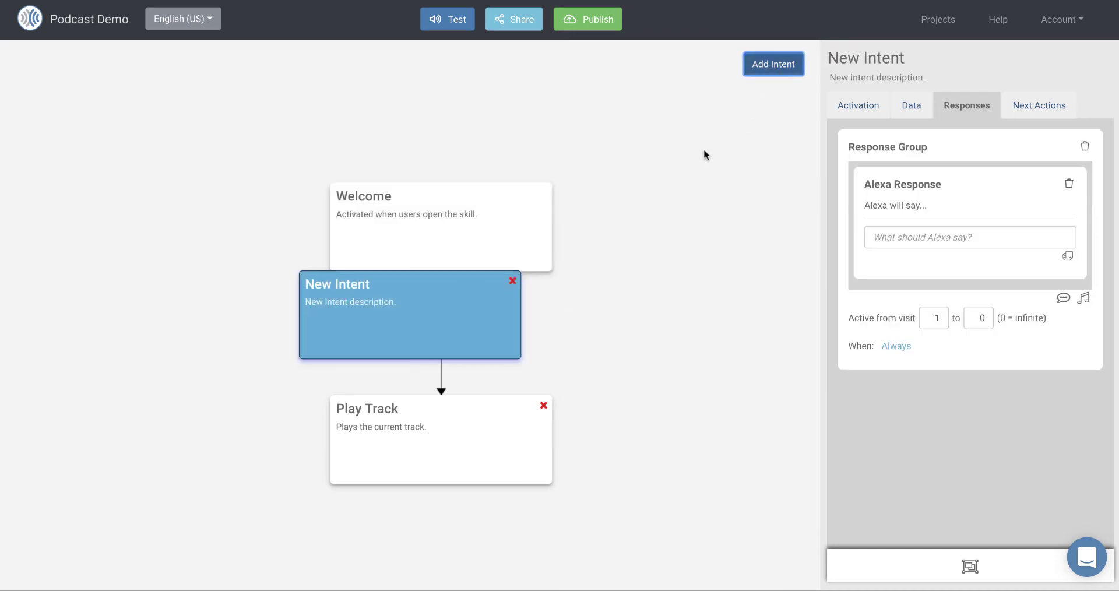
{"action": "left_click_drag", "start_coordinate": [362, 303], "coordinate": [123, 420]}
{"action": "triple_click", "coordinate": [893, 57]}
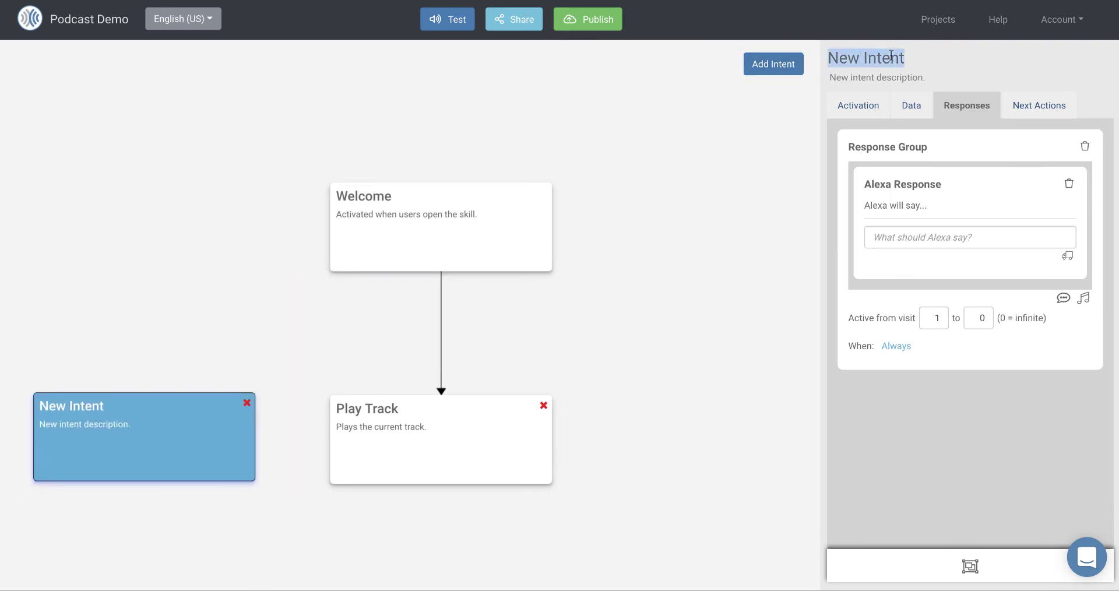
{"action": "type", "text": "Next"}
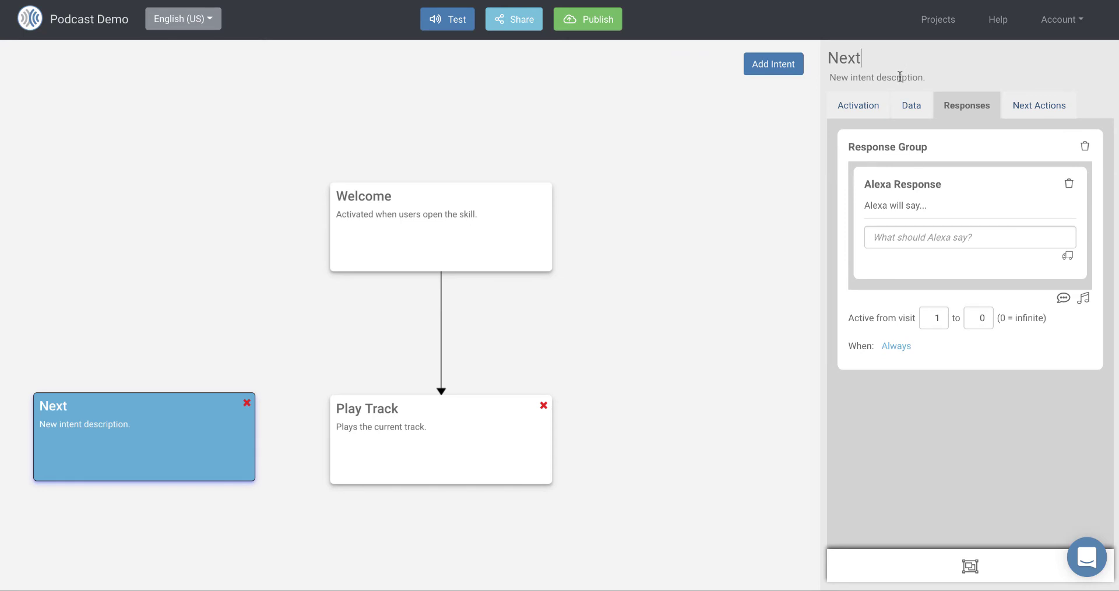
{"action": "double_click", "coordinate": [902, 77]}
{"action": "key", "text": "BackSpace"}
{"action": "key", "text": "BackSpace"}
{"action": "key", "text": "BackSpace"}
{"action": "key", "text": "BackSpace"}
{"action": "key", "text": "BackSpace"}
{"action": "key", "text": "BackSpace"}
{"action": "key", "text": "BackSpace"}
{"action": "key", "text": "BackSpace"}
{"action": "key", "text": "BackSpace"}
{"action": "key", "text": "BackSpace"}
{"action": "key", "text": "BackSpace"}
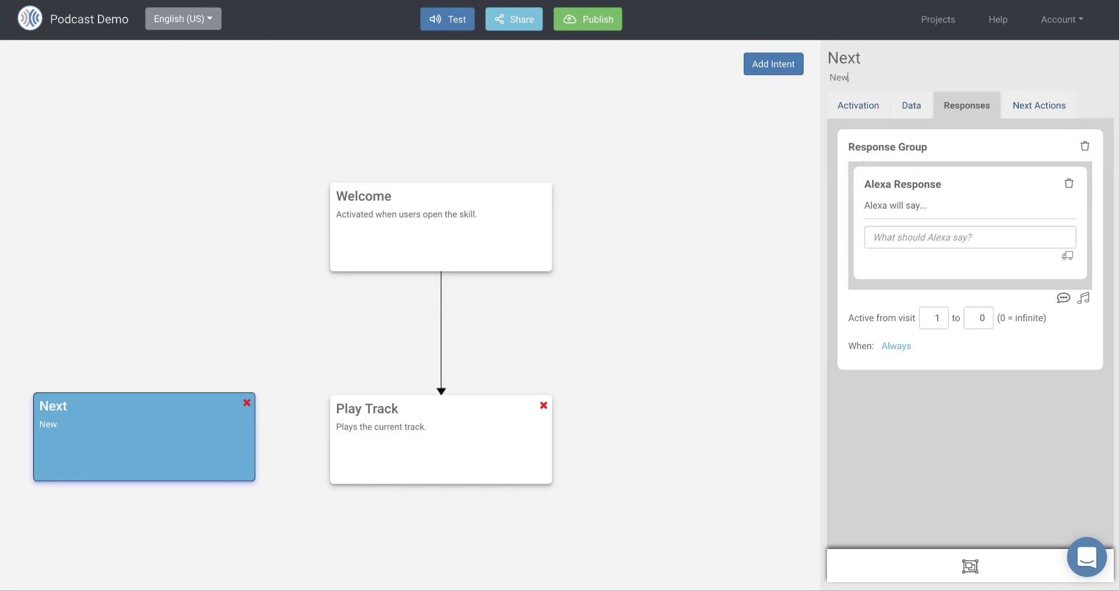
{"action": "type", "text": "Handle when user"}
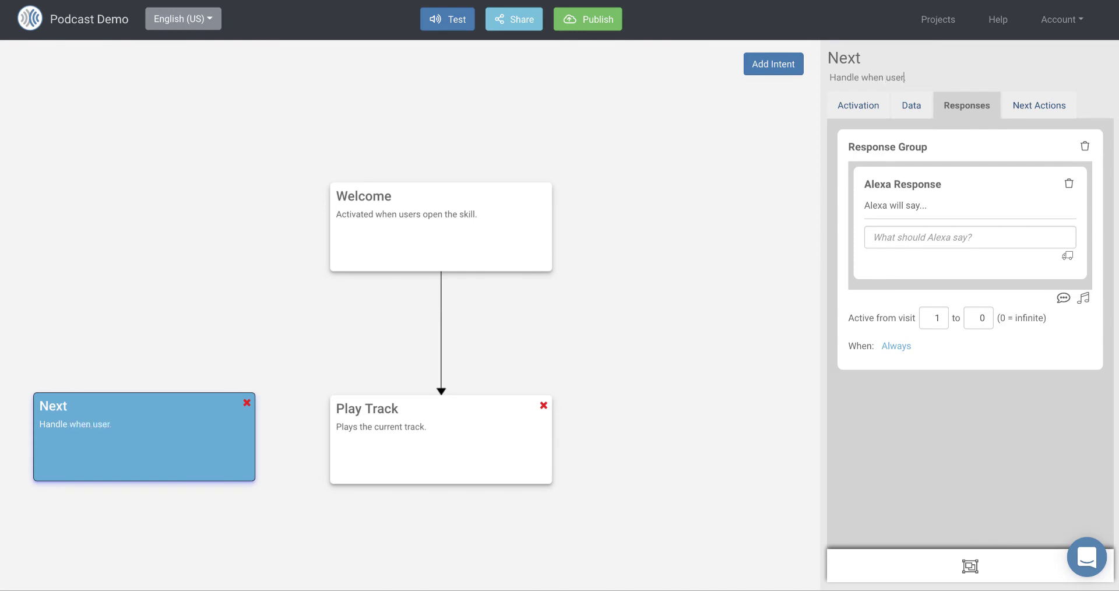
{"action": "type", "text": " says Next."}
Step: Set the Next intent's activation to the Audio Player 'Next' event
{"action": "left_click", "coordinate": [858, 114]}
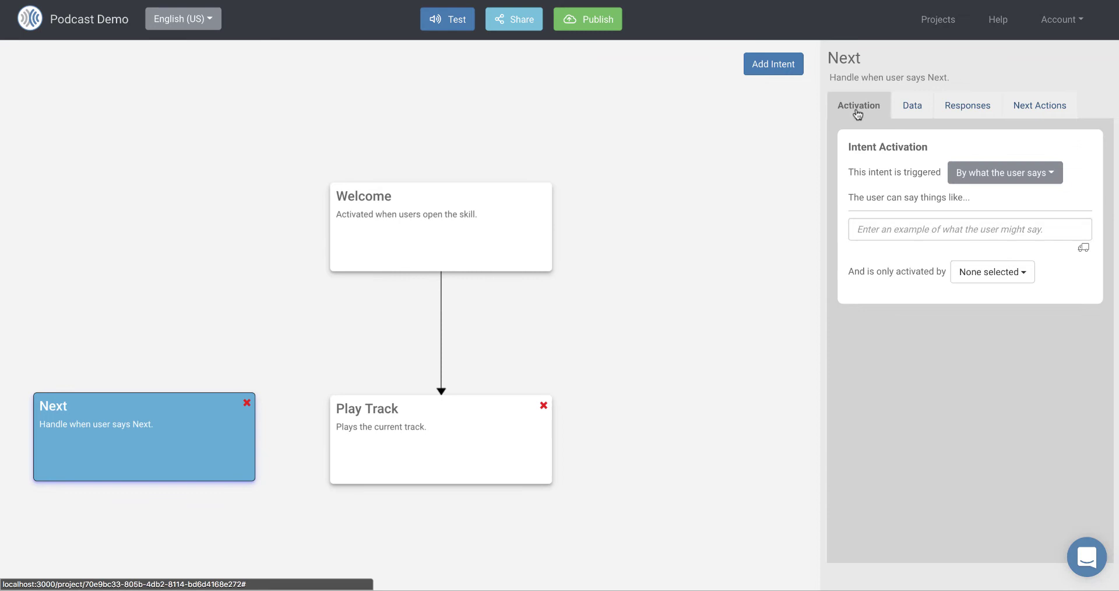
{"action": "left_click", "coordinate": [1009, 179]}
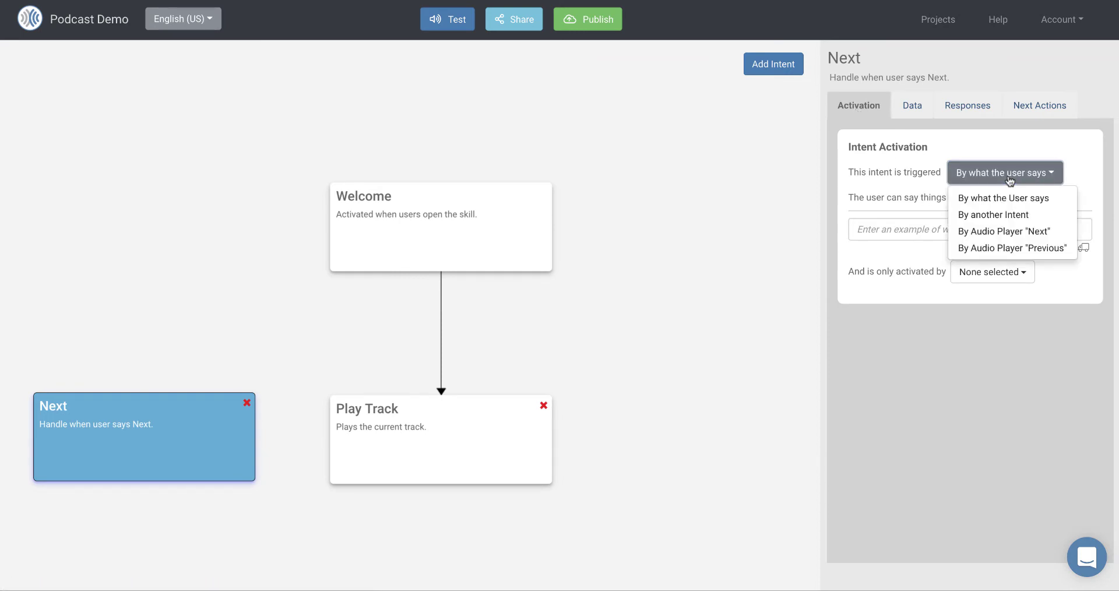
{"action": "left_click", "coordinate": [1019, 231]}
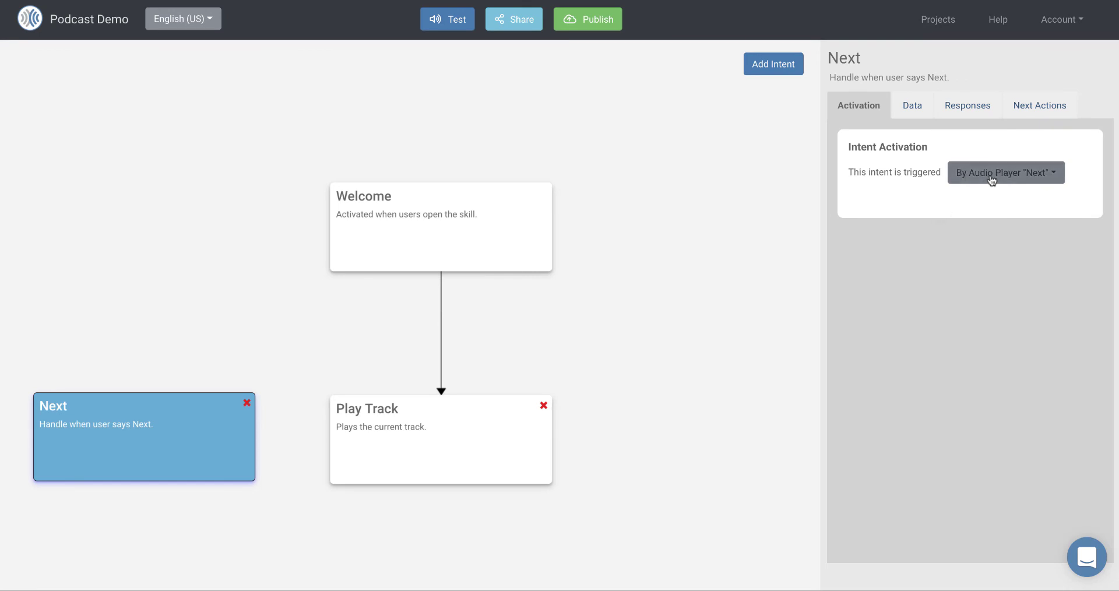
Step: Add a Data rule to Next that sets track += 1
{"action": "left_click", "coordinate": [909, 109]}
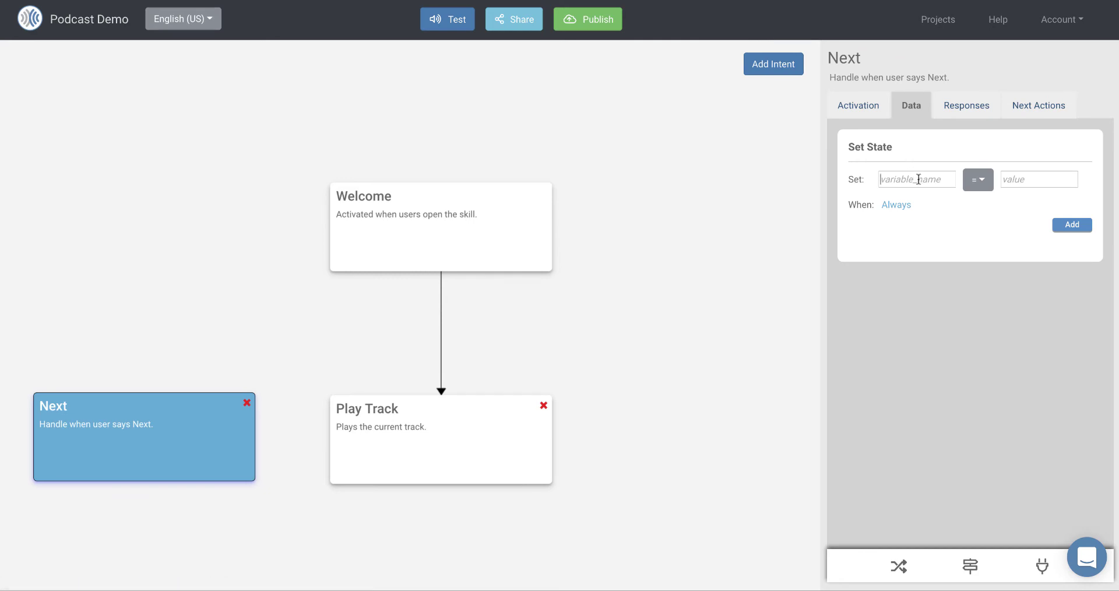
{"action": "type", "text": "track"}
{"action": "left_click", "coordinate": [980, 180]}
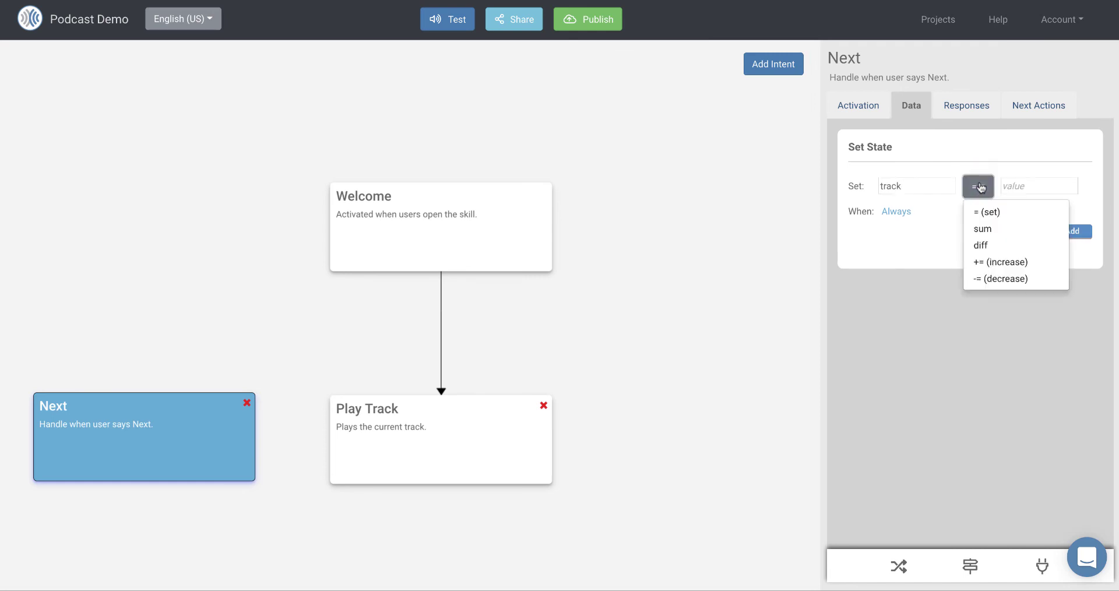
{"action": "left_click", "coordinate": [989, 262]}
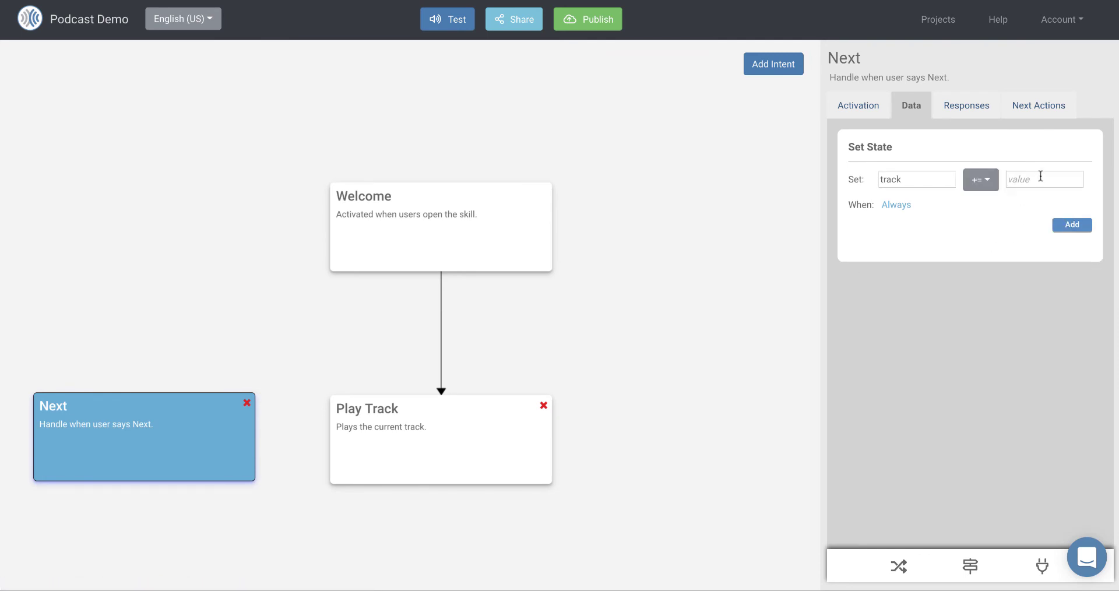
{"action": "type", "text": "1"}
{"action": "left_click", "coordinate": [1069, 226]}
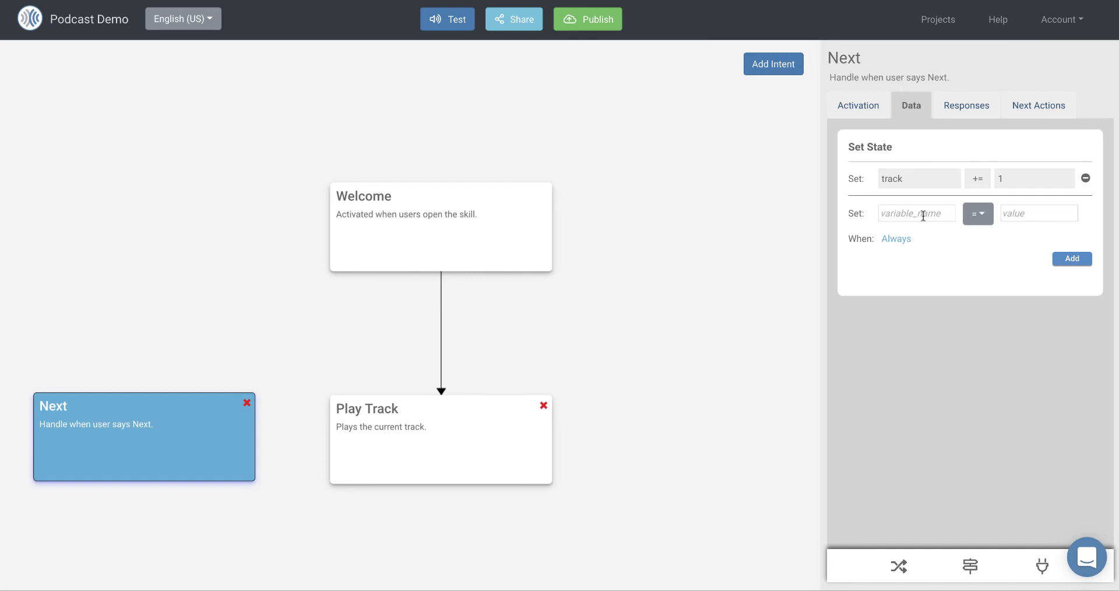
Step: Add a second rule setting track = 1 when track > 18
{"action": "left_click", "coordinate": [923, 217]}
{"action": "type", "text": "track"}
{"action": "left_click", "coordinate": [1034, 214]}
{"action": "type", "text": "1"}
{"action": "left_click", "coordinate": [901, 239]}
{"action": "type", "text": "track"}
{"action": "left_click", "coordinate": [984, 248]}
{"action": "left_click", "coordinate": [994, 302]}
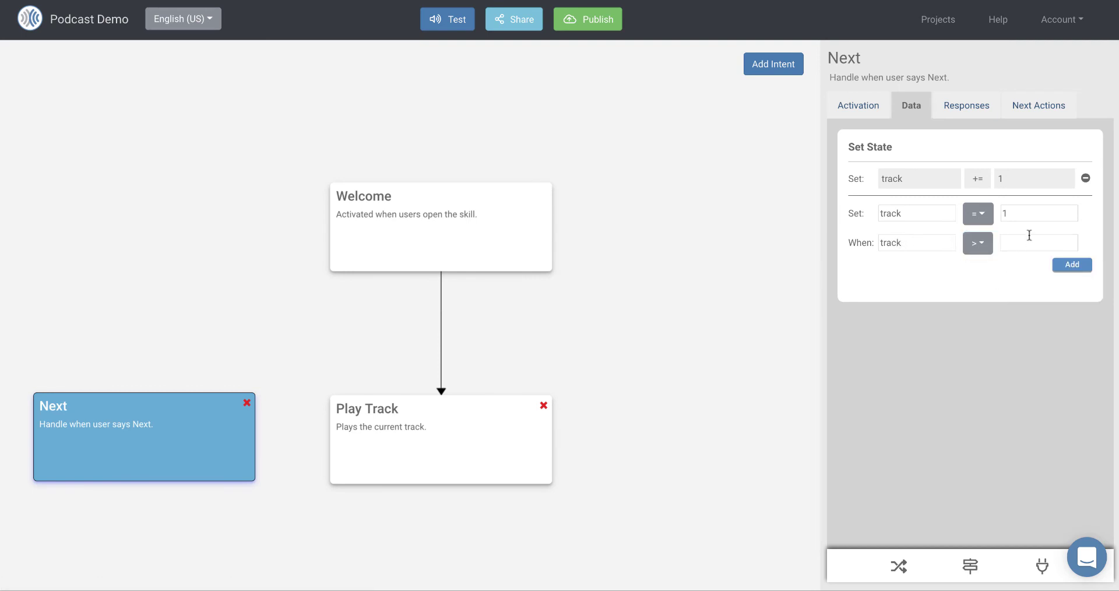
{"action": "left_click", "coordinate": [1029, 235]}
{"action": "type", "text": "18"}
{"action": "left_click", "coordinate": [1085, 265]}
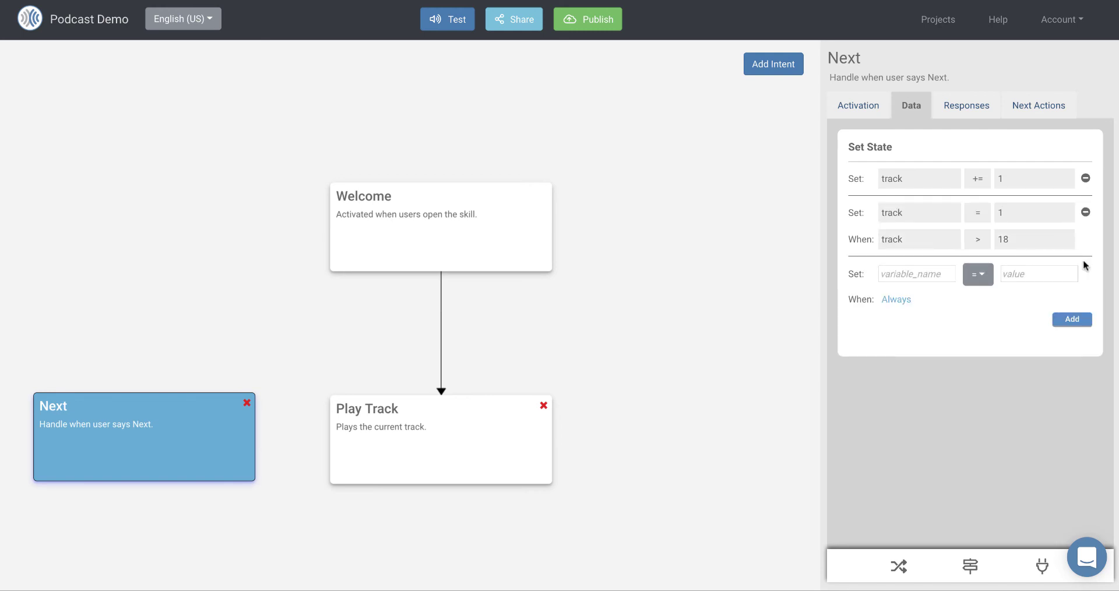
Step: Make Next execute the Play Track intent as its next action
{"action": "left_click", "coordinate": [1017, 110]}
{"action": "left_click", "coordinate": [924, 188]}
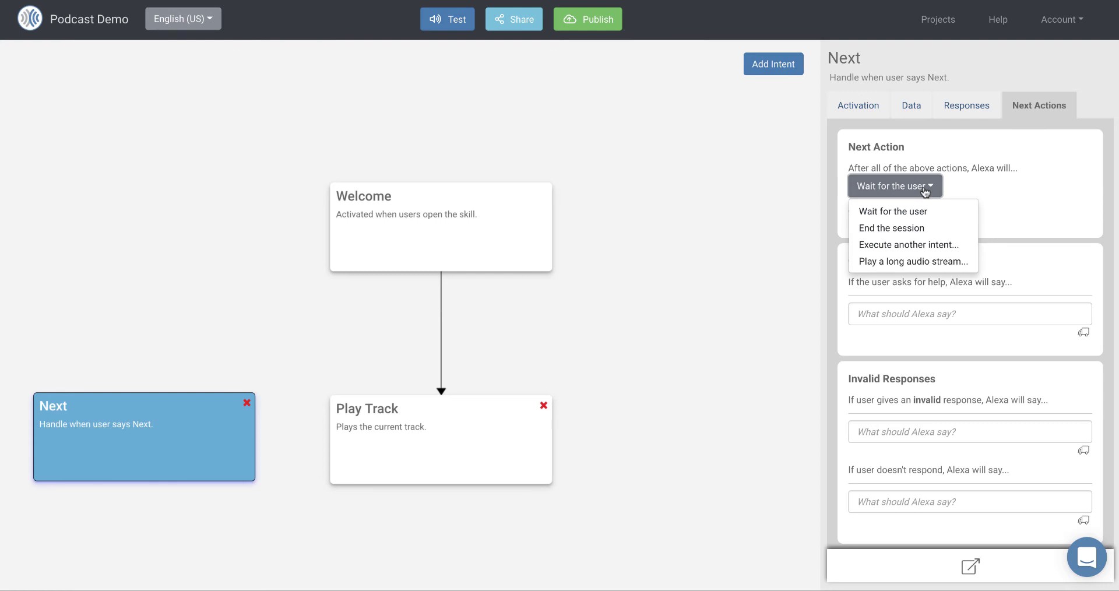
{"action": "left_click", "coordinate": [907, 245]}
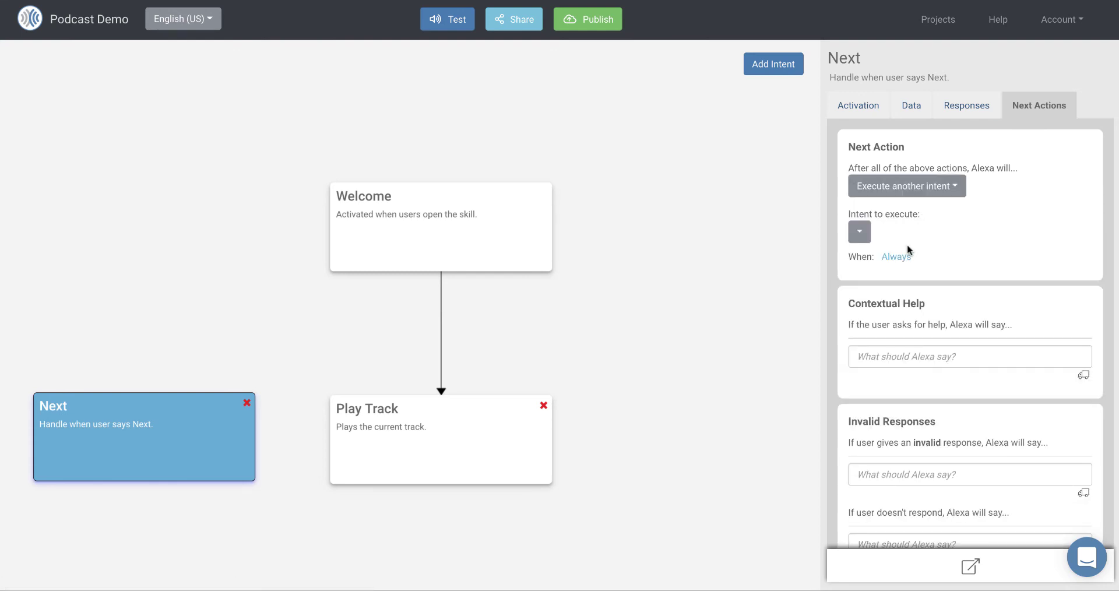
{"action": "left_click", "coordinate": [862, 235]}
{"action": "left_click", "coordinate": [871, 279]}
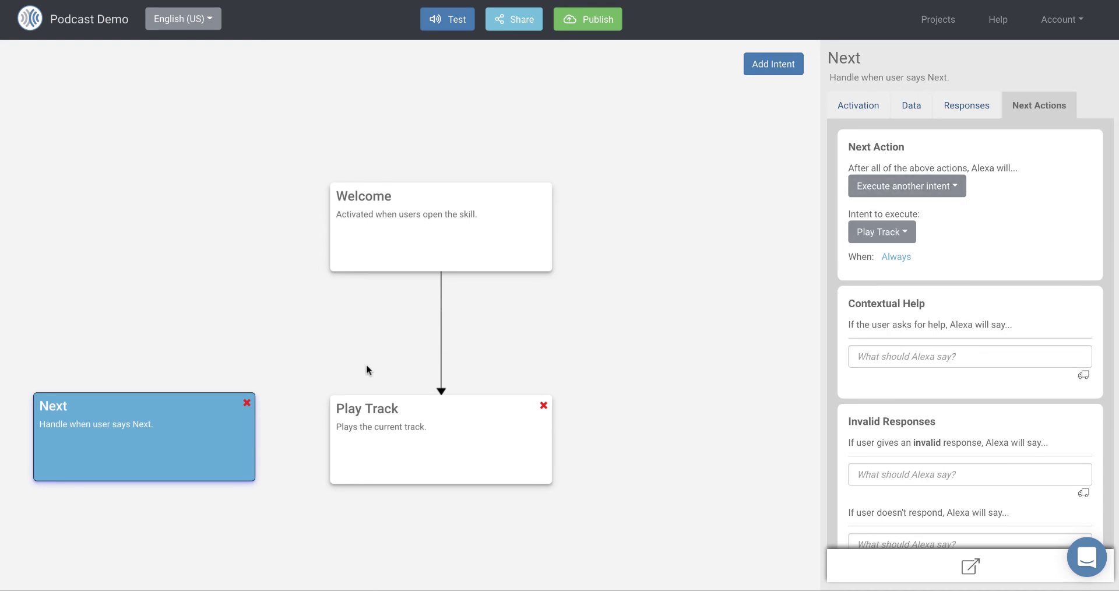
Step: Allow Play Track to be activated by Next as well as Welcome
{"action": "left_click", "coordinate": [430, 441]}
{"action": "left_click", "coordinate": [860, 103]}
{"action": "left_click", "coordinate": [998, 225]}
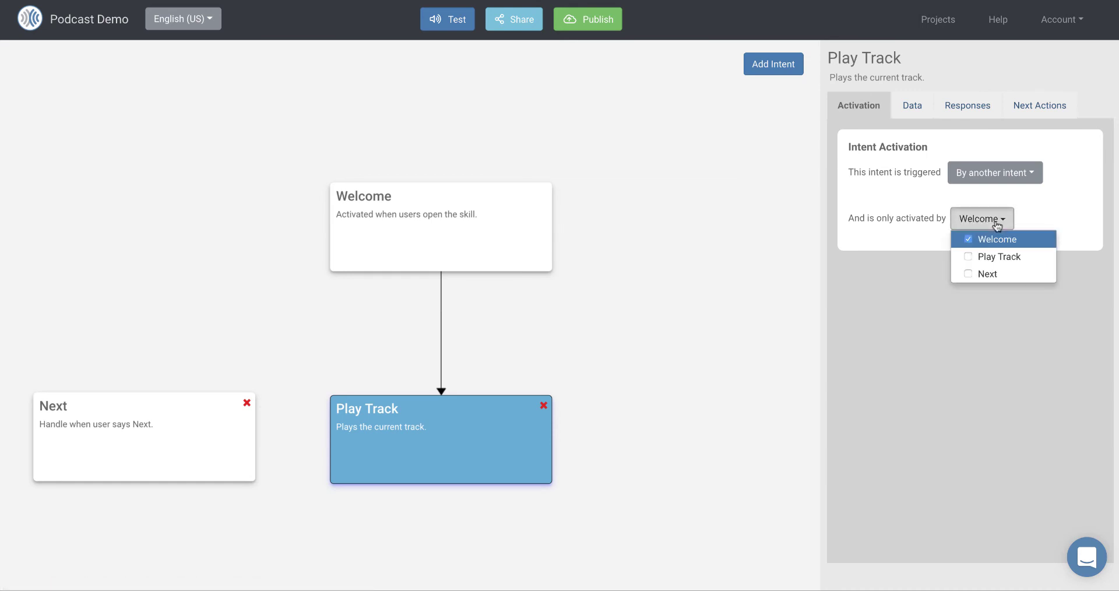
{"action": "left_click", "coordinate": [970, 274]}
{"action": "left_click", "coordinate": [900, 232]}
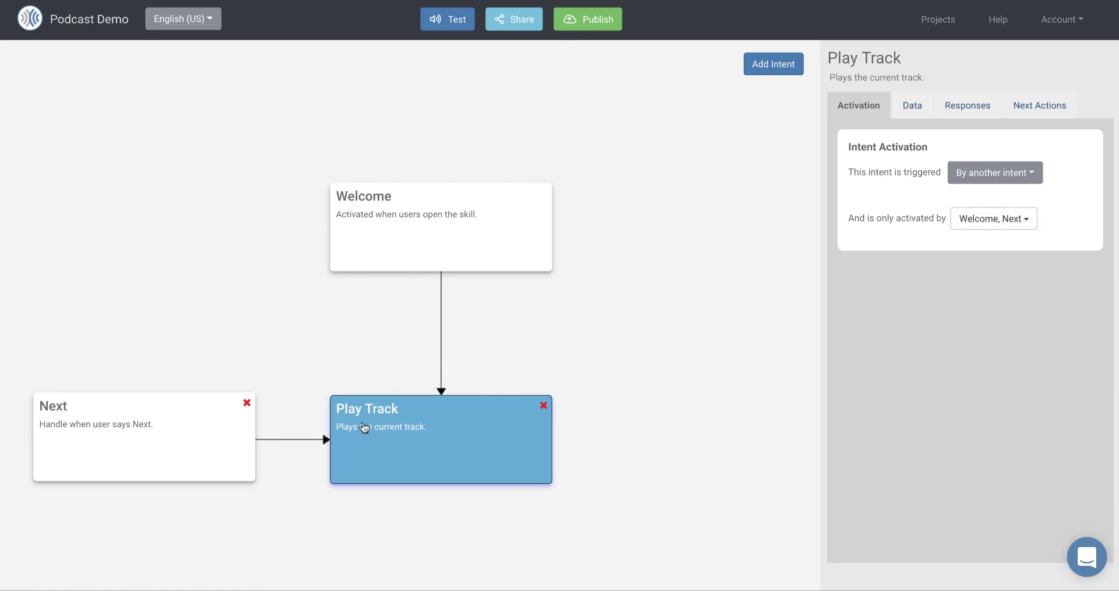
Step: Add a new intent card beside Play Track and move Next to its right
{"action": "left_click", "coordinate": [781, 68]}
{"action": "left_click_drag", "start_coordinate": [414, 312], "coordinate": [717, 443]}
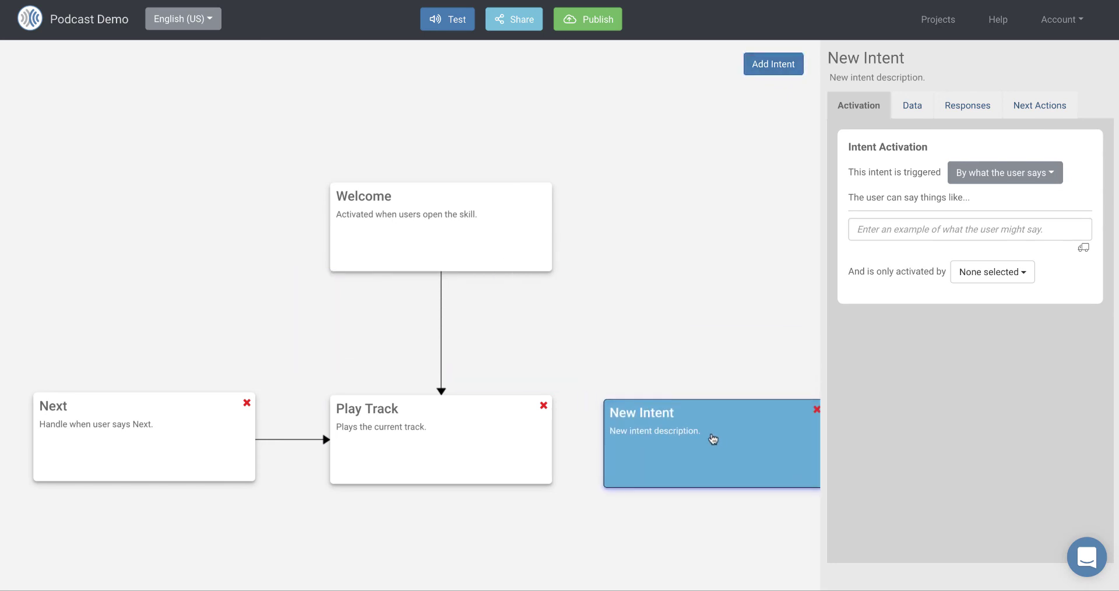
{"action": "left_click_drag", "start_coordinate": [142, 450], "coordinate": [178, 441]}
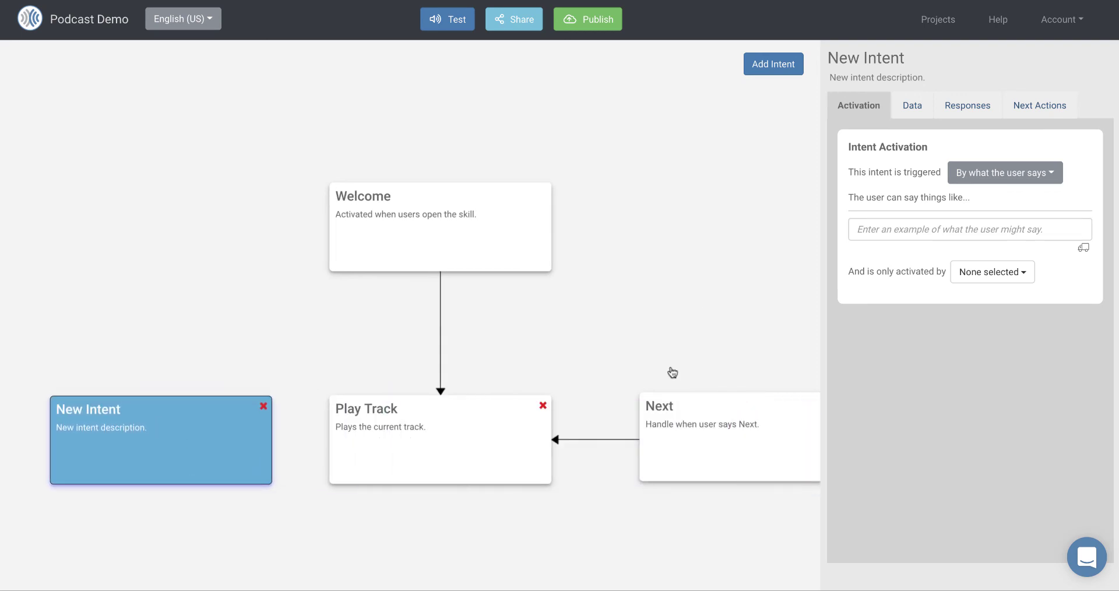
Step: Name the new intent Previous, described 'This handles when the user says Previous'
{"action": "left_click", "coordinate": [863, 65]}
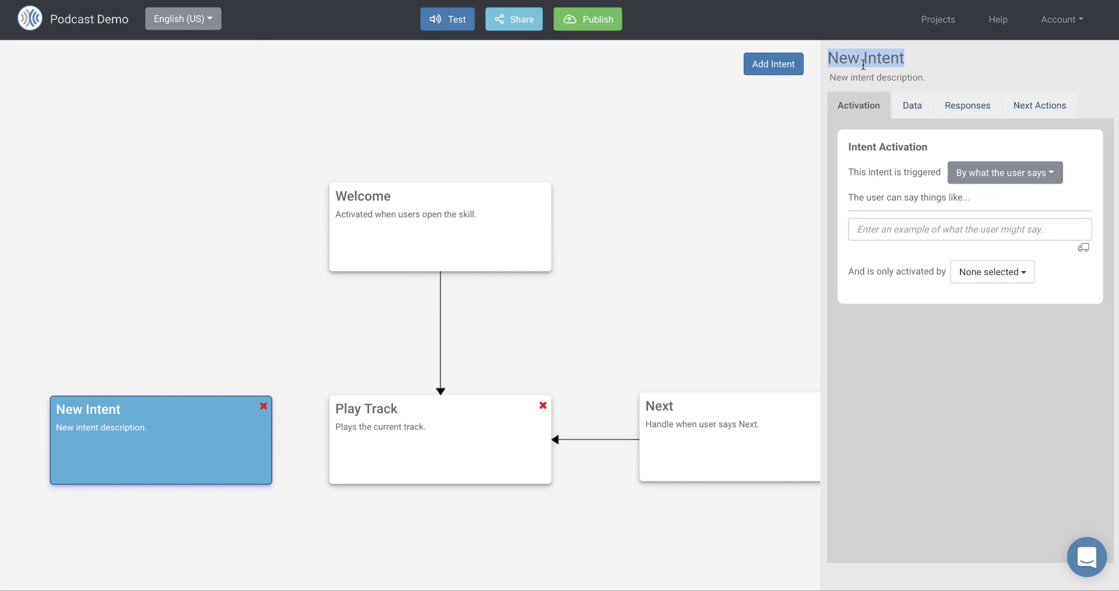
{"action": "type", "text": "Previous"}
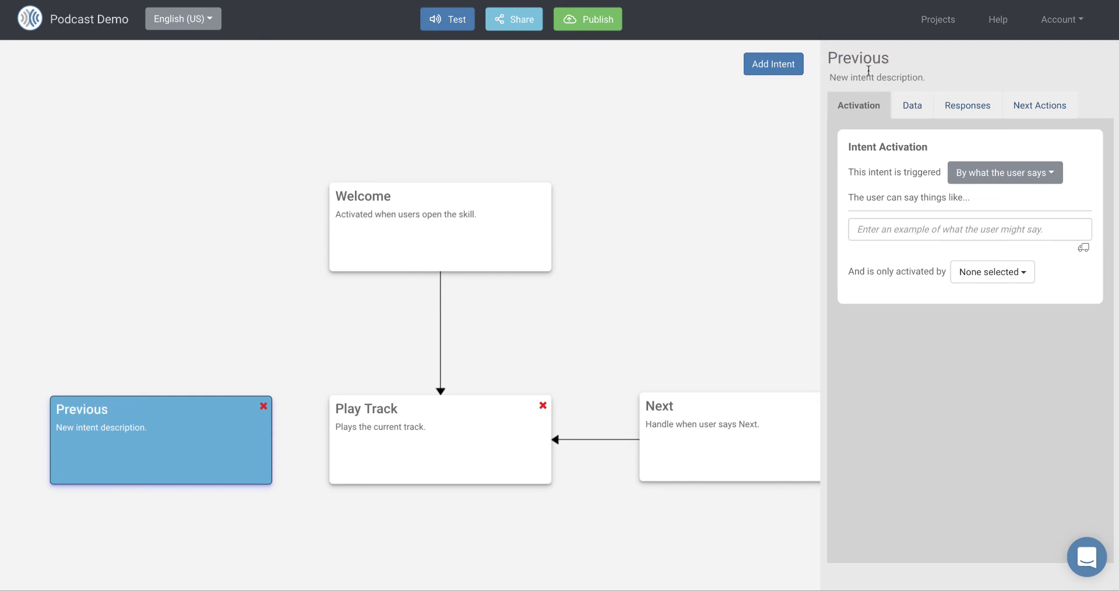
{"action": "triple_click", "coordinate": [869, 72]}
{"action": "type", "text": "T?his"}
{"action": "key", "text": "BackSpace"}
{"action": "key", "text": "BackSpace"}
{"action": "key", "text": "BackSpace"}
{"action": "key", "text": "BackSpace"}
{"action": "type", "text": "his hand"}
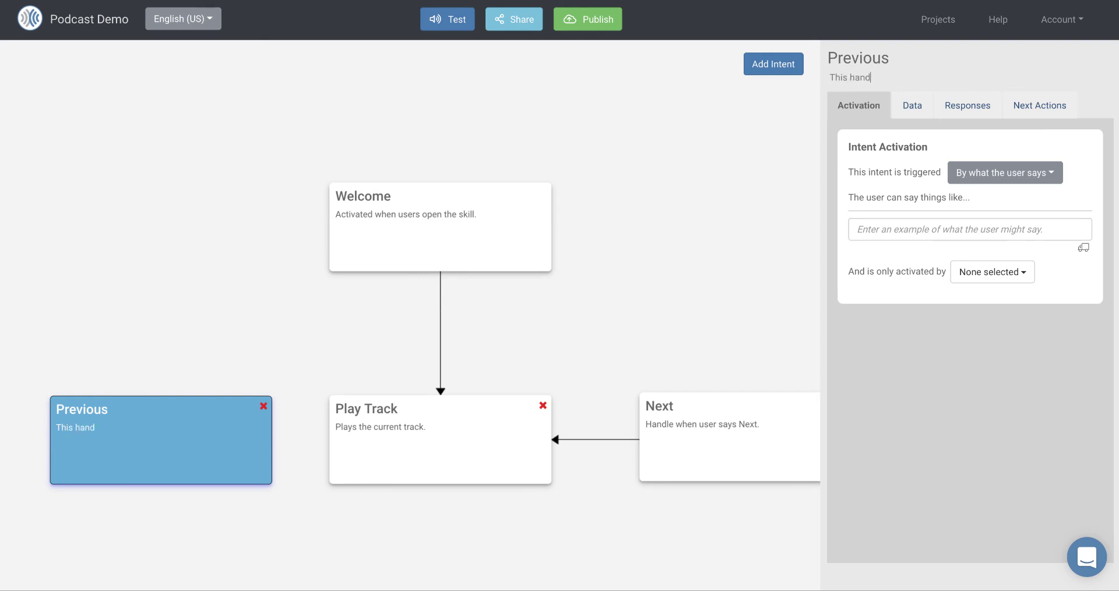
{"action": "type", "text": "les when the us"}
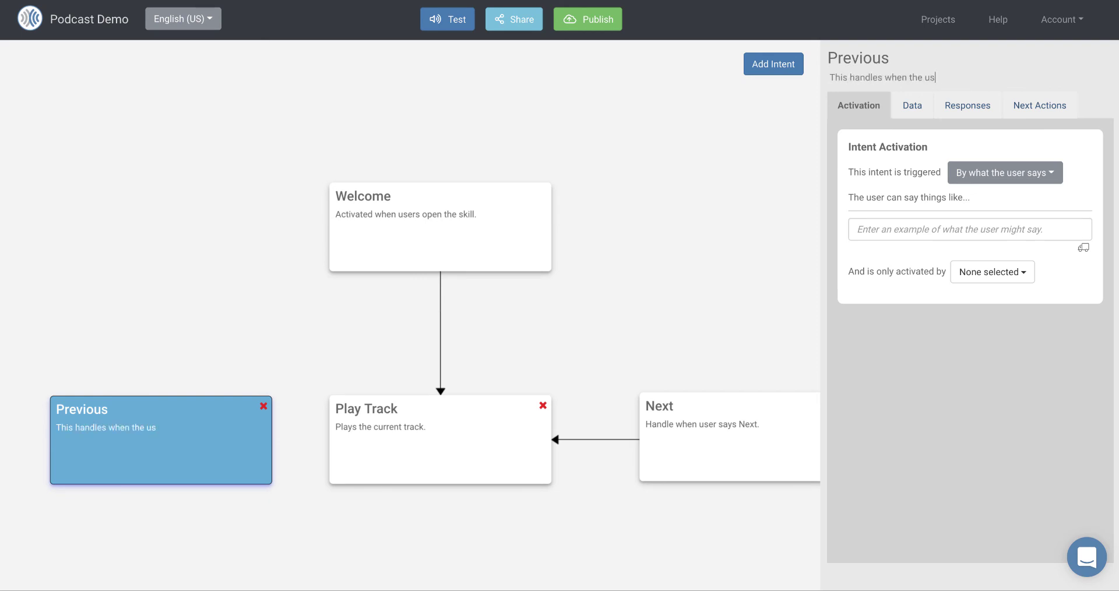
{"action": "type", "text": "er says Previous."}
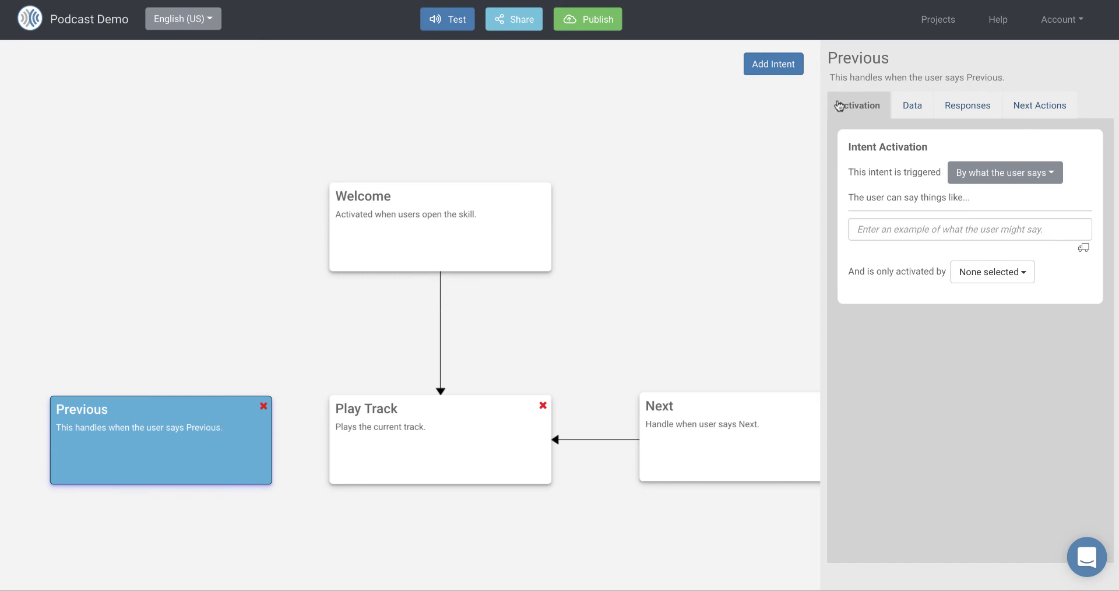
Step: Trigger Previous from the Audio Player 'Previous' event and add a track -= 1 rule
{"action": "left_click", "coordinate": [975, 172]}
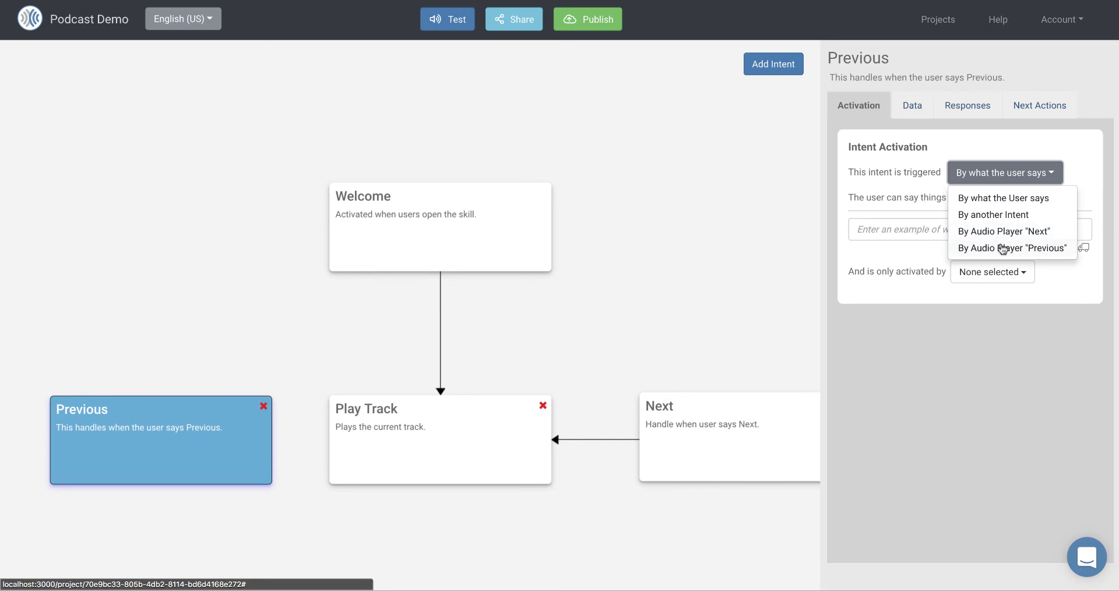
{"action": "left_click", "coordinate": [1002, 247]}
{"action": "left_click", "coordinate": [911, 107]}
{"action": "left_click", "coordinate": [923, 179]}
{"action": "type", "text": "track"}
{"action": "left_click", "coordinate": [985, 181]}
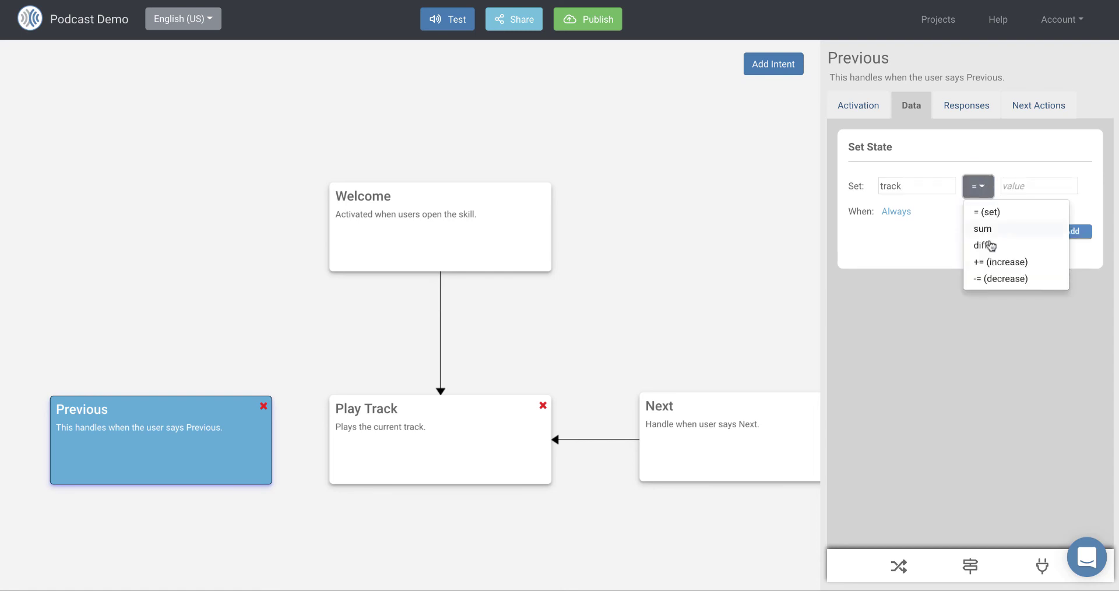
{"action": "left_click", "coordinate": [998, 281]}
{"action": "left_click", "coordinate": [1029, 179]}
{"action": "type", "text": "1"}
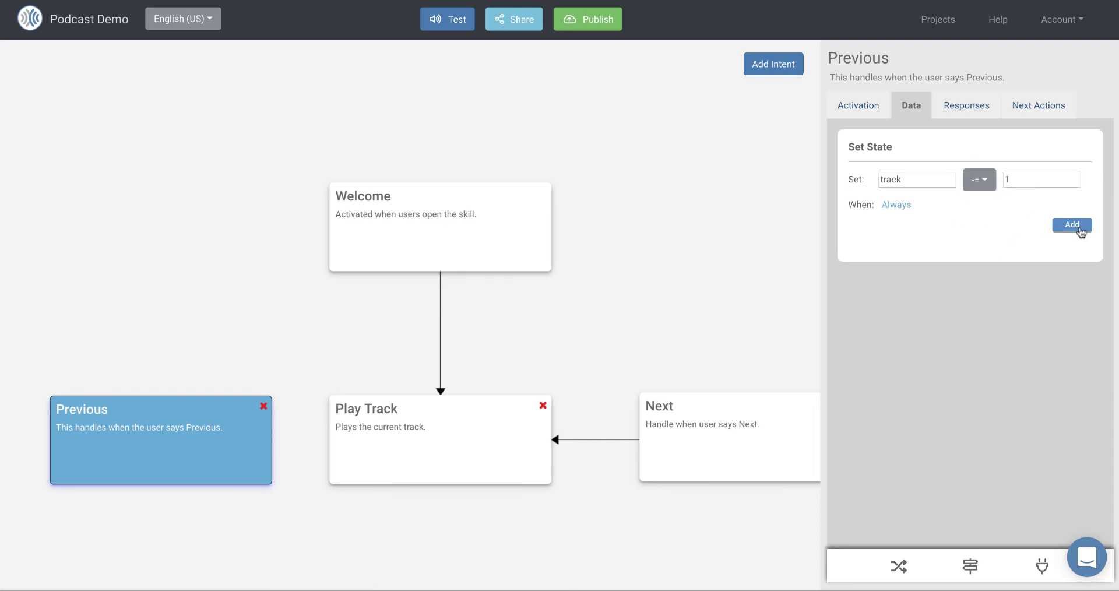
{"action": "left_click", "coordinate": [1073, 225]}
Step: Add a rule setting track to 18 when track < 1
{"action": "left_click", "coordinate": [937, 211]}
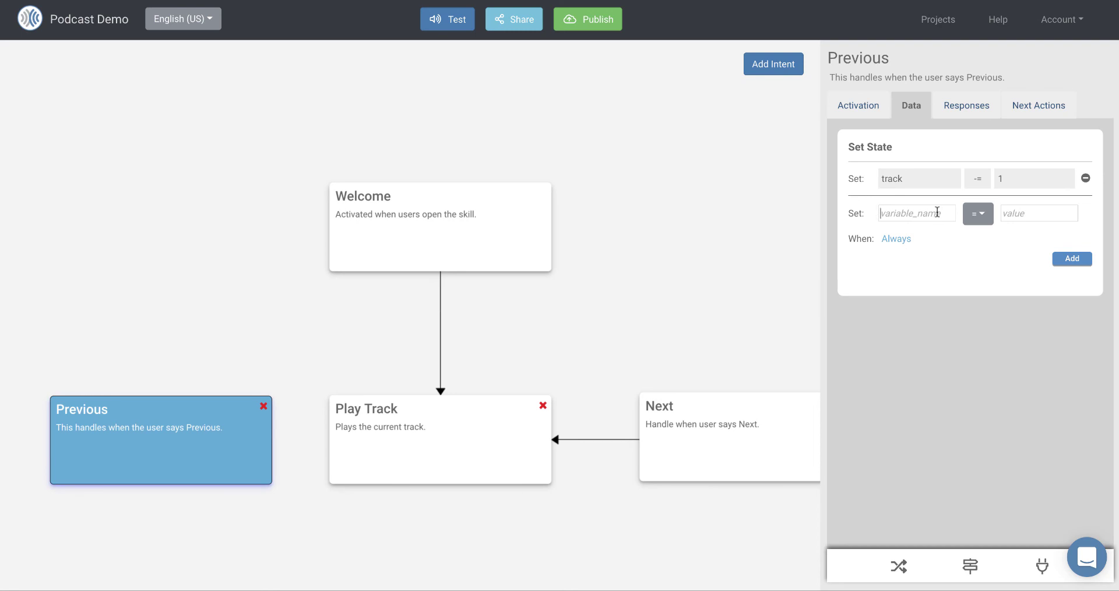
{"action": "left_click", "coordinate": [938, 212]}
{"action": "type", "text": "track"}
{"action": "type", "text": "18"}
{"action": "left_click", "coordinate": [898, 239]}
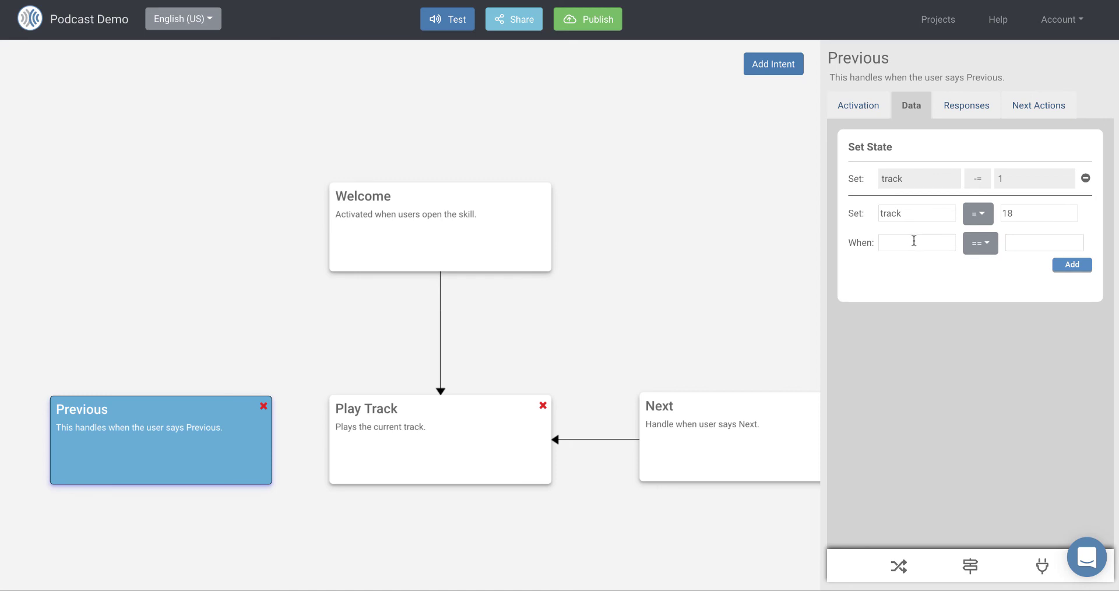
{"action": "type", "text": "track"}
{"action": "left_click", "coordinate": [984, 249]}
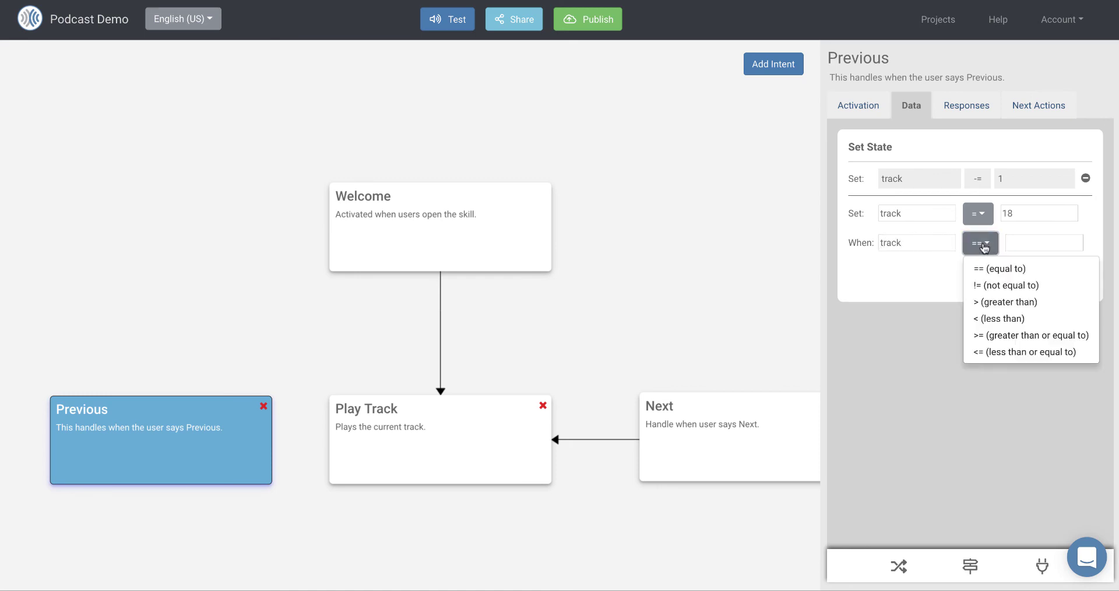
{"action": "left_click", "coordinate": [1000, 318]}
{"action": "left_click", "coordinate": [1039, 241]}
{"action": "type", "text": "1"}
{"action": "left_click", "coordinate": [1076, 267]}
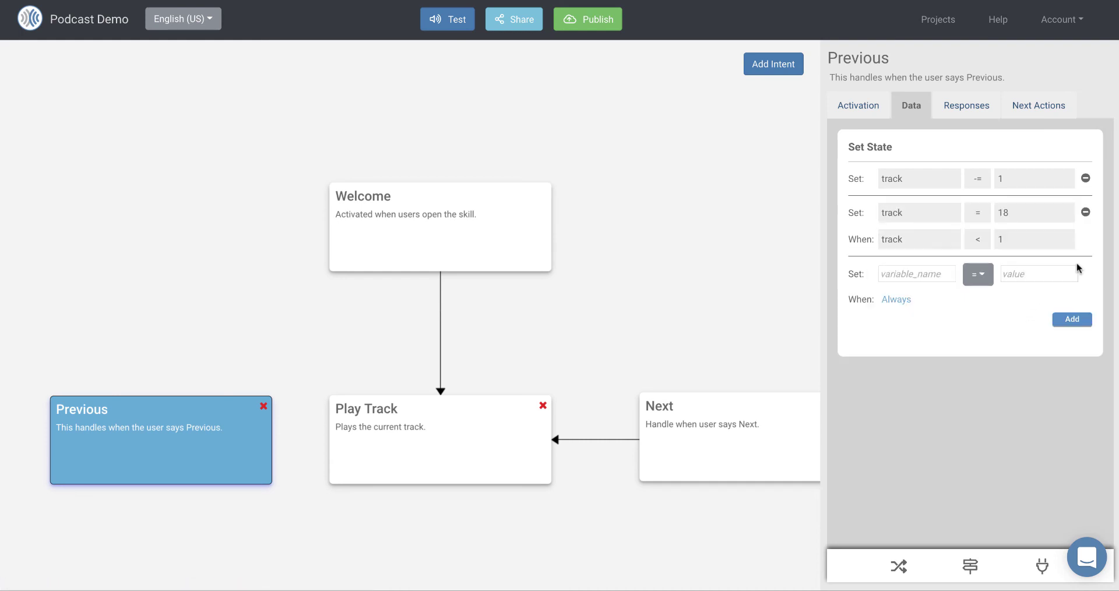
Step: Make Previous execute the Play Track intent as its next action
{"action": "left_click", "coordinate": [729, 429]}
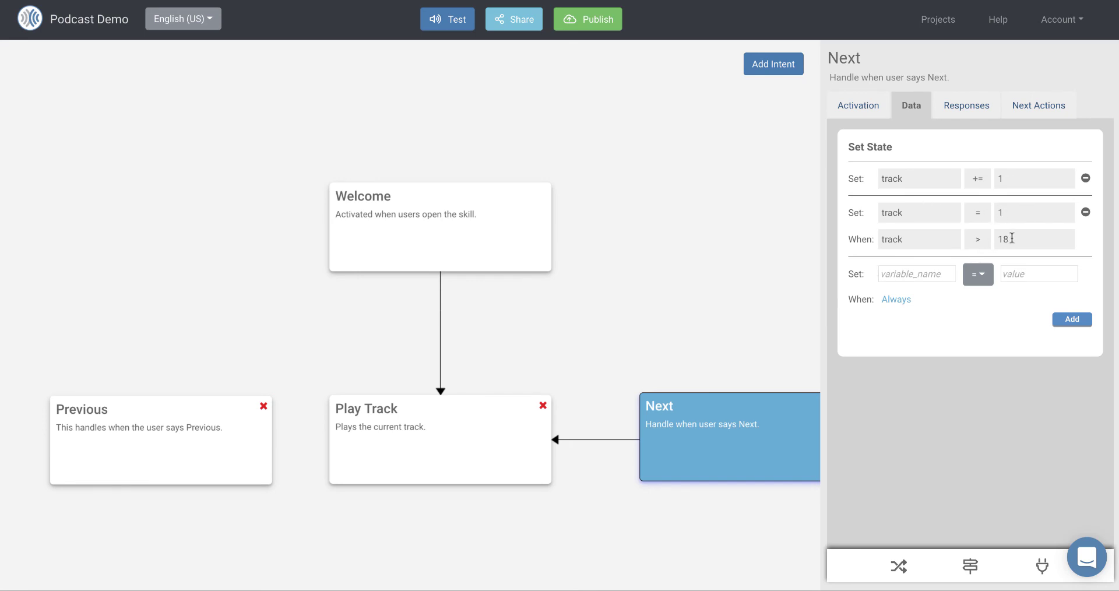
{"action": "left_click", "coordinate": [214, 434]}
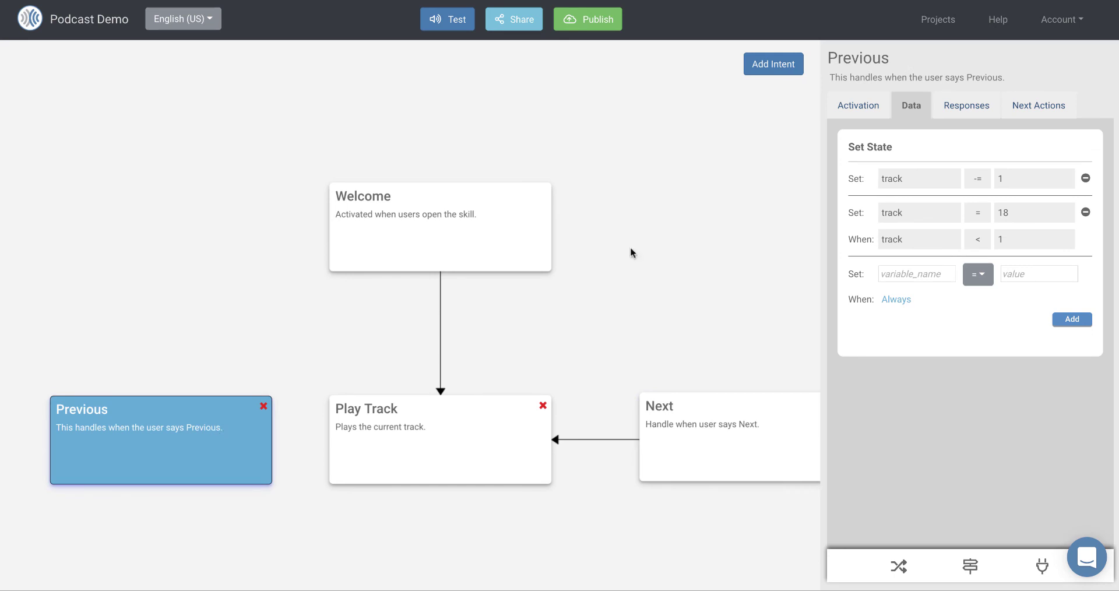
{"action": "left_click", "coordinate": [1014, 108]}
{"action": "left_click", "coordinate": [919, 184]}
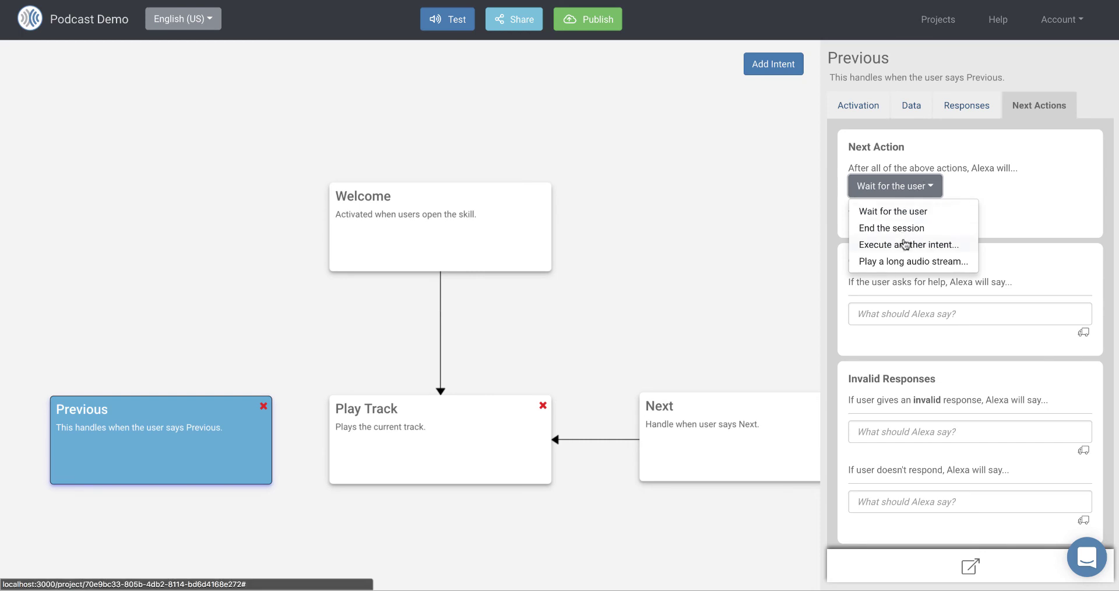
{"action": "left_click", "coordinate": [905, 243]}
{"action": "left_click", "coordinate": [858, 235]}
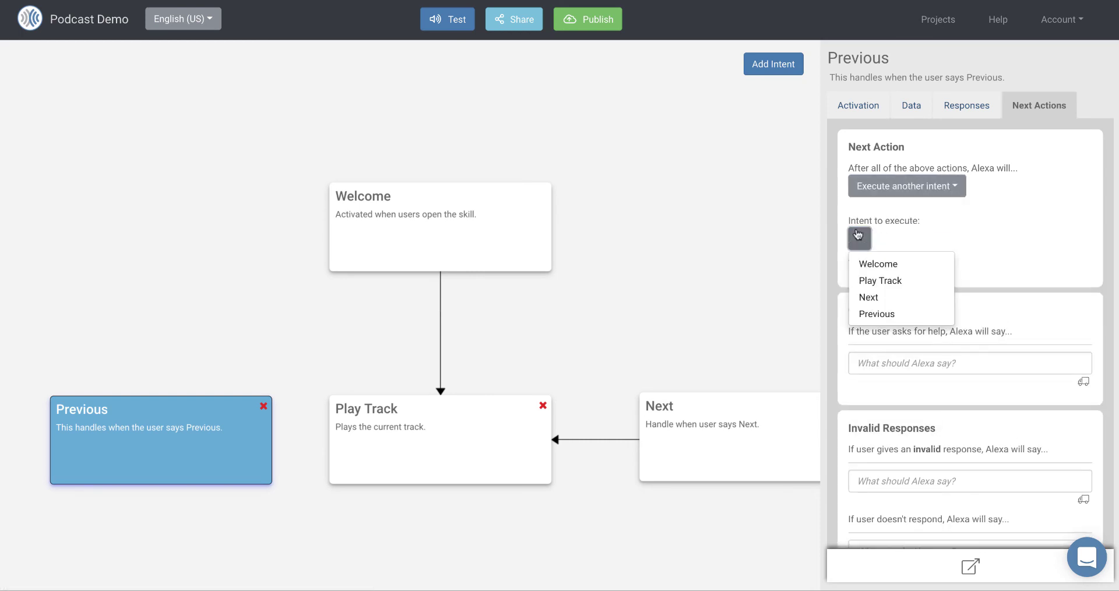
{"action": "left_click", "coordinate": [879, 283]}
Step: Add Previous to the intents that activate Play Track
{"action": "left_click", "coordinate": [424, 455]}
{"action": "left_click", "coordinate": [864, 110]}
{"action": "left_click", "coordinate": [1000, 220]}
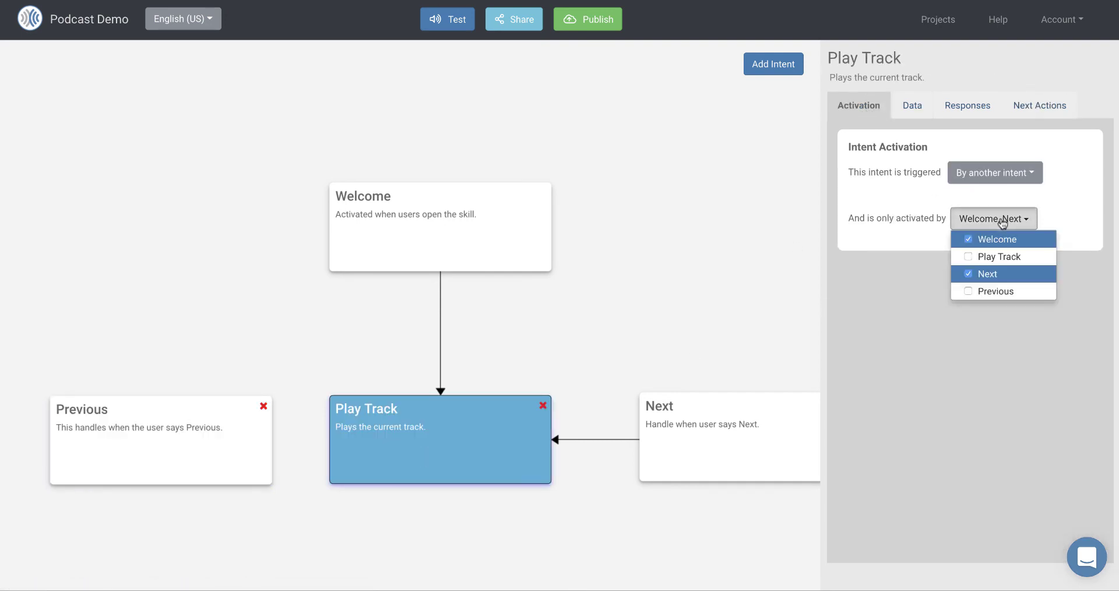
{"action": "left_click", "coordinate": [989, 295]}
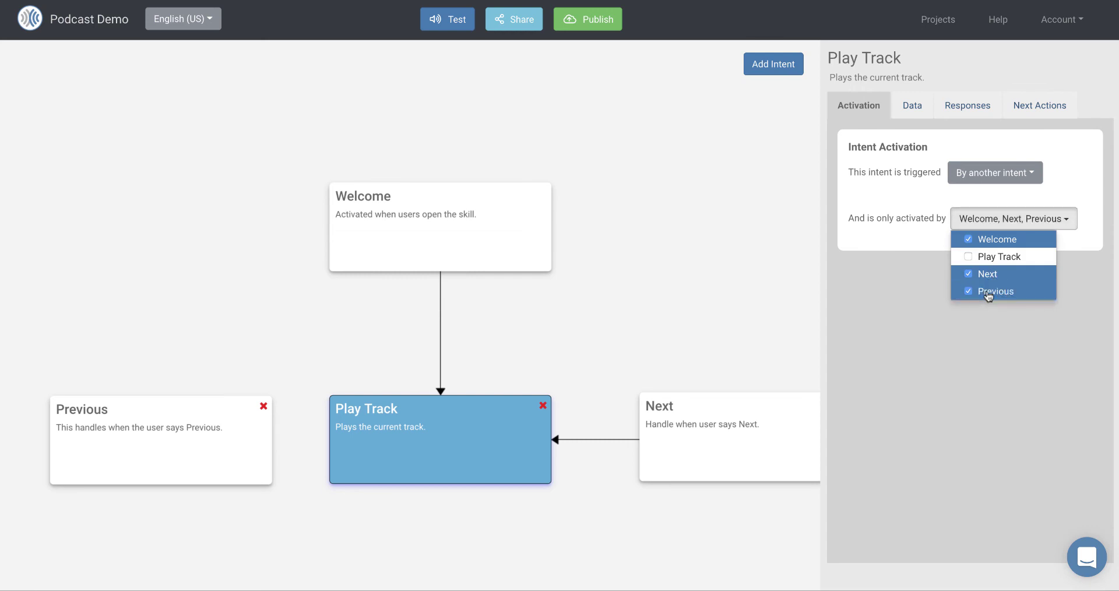
{"action": "left_click", "coordinate": [890, 234]}
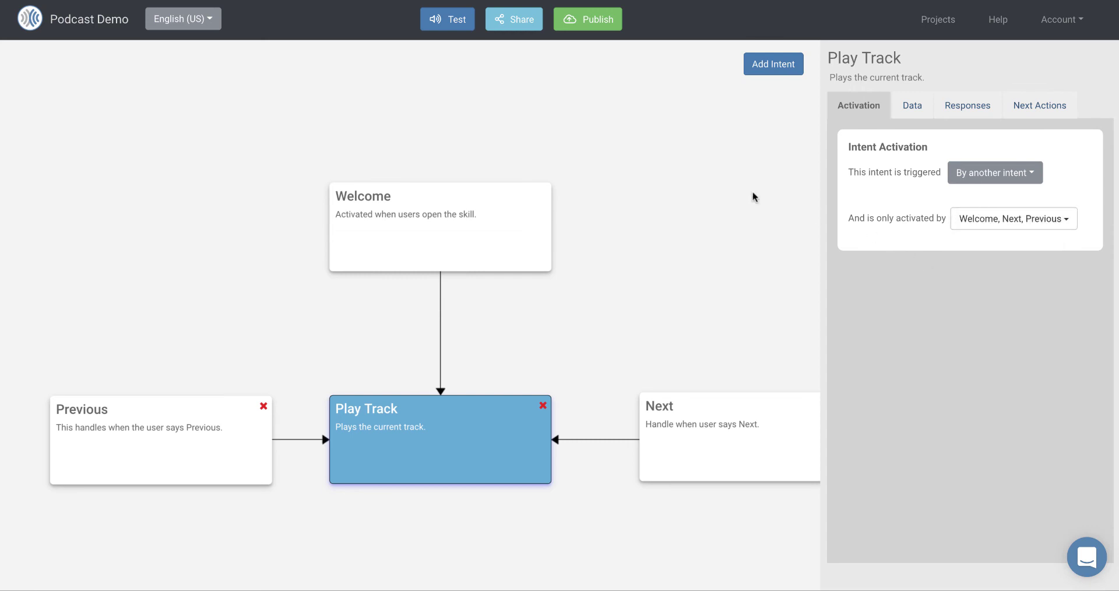
Step: Open the tester, clear the old dialogue, and launch Podcast Demo
{"action": "left_click", "coordinate": [452, 26]}
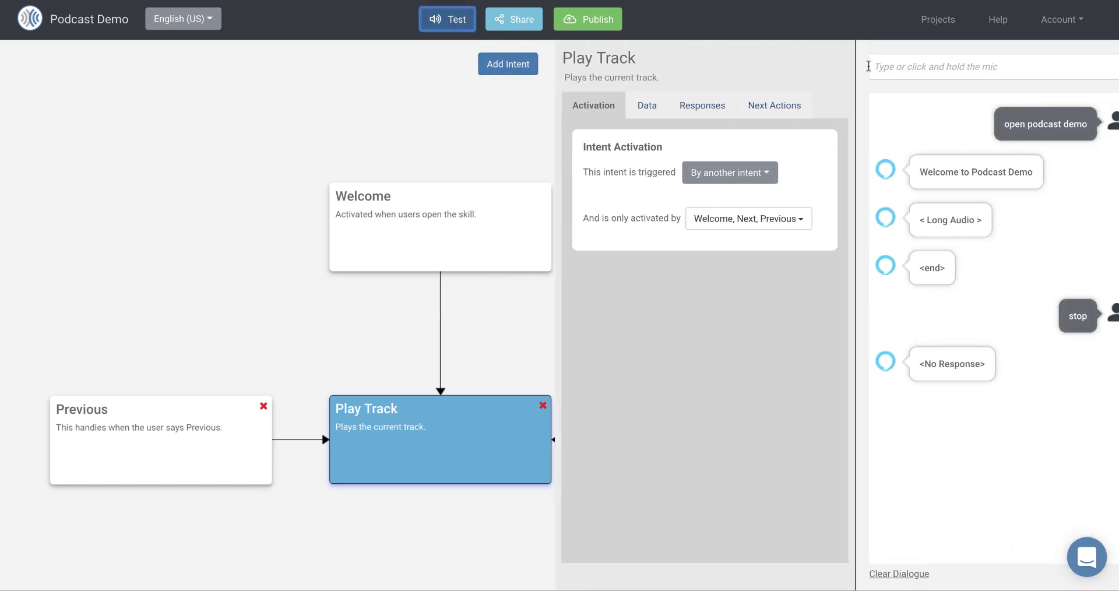
{"action": "left_click", "coordinate": [884, 575]}
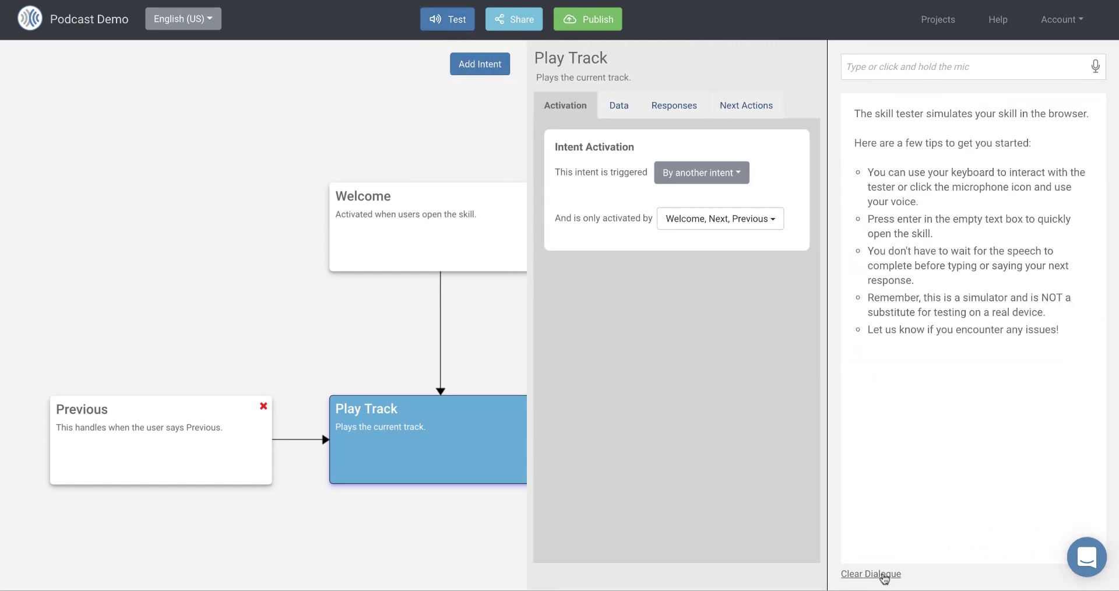
{"action": "left_click", "coordinate": [902, 70]}
{"action": "key", "text": "Return"}
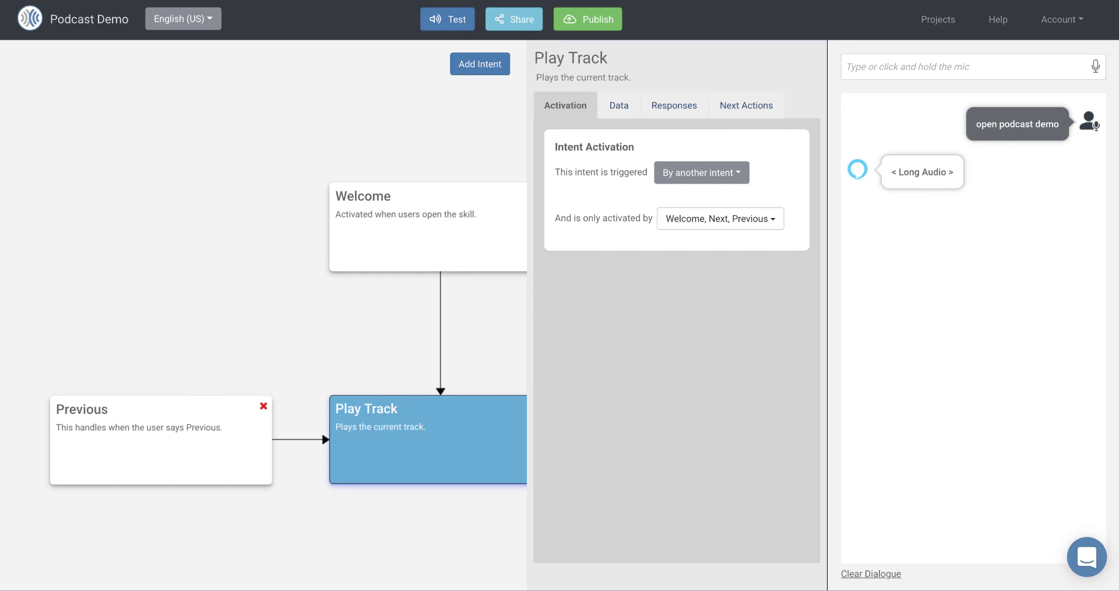
Step: Send 'next' to the skill twice, each reply playing long audio
{"action": "type", "text": "next"}
{"action": "key", "text": "Return"}
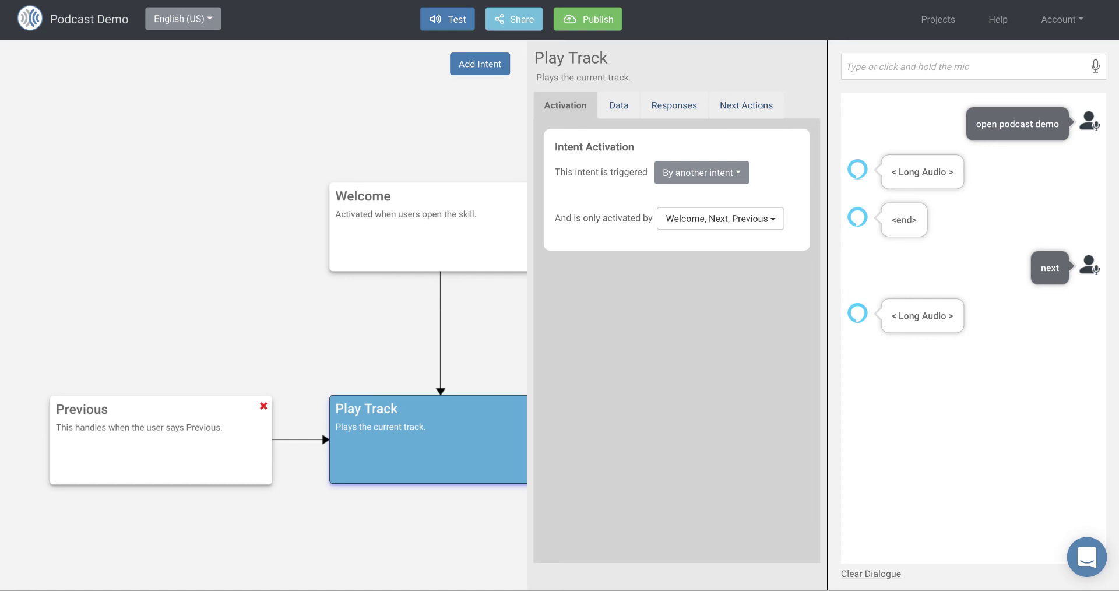
{"action": "type", "text": "next"}
{"action": "key", "text": "Return"}
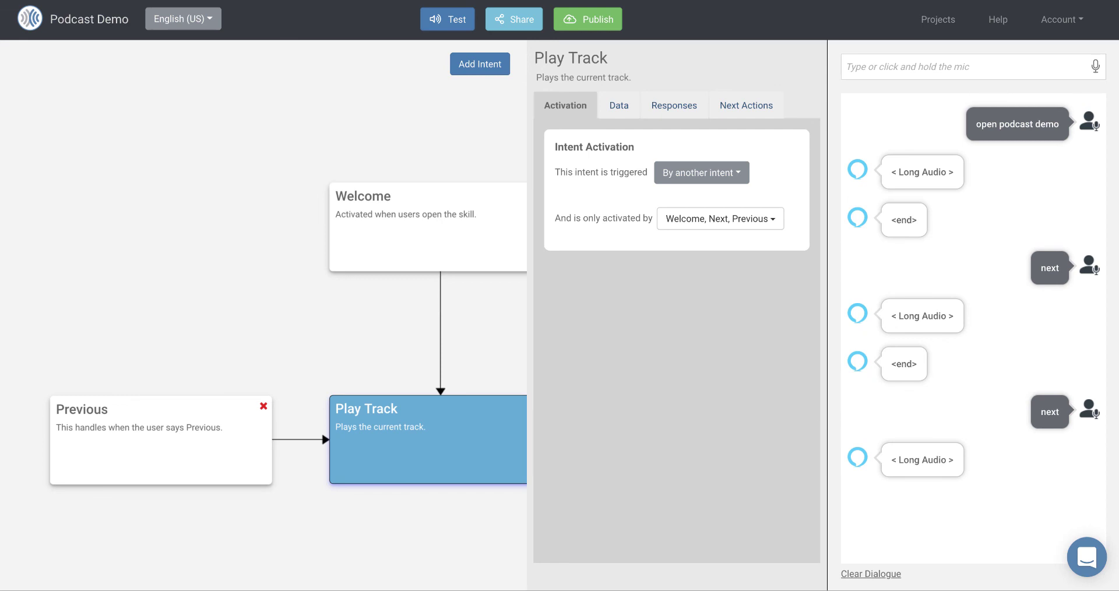
Step: Send 'previous' to the skill three times, each playing long audio, then send 'stop' to end playback
{"action": "type", "text": "previous"}
{"action": "key", "text": "Return"}
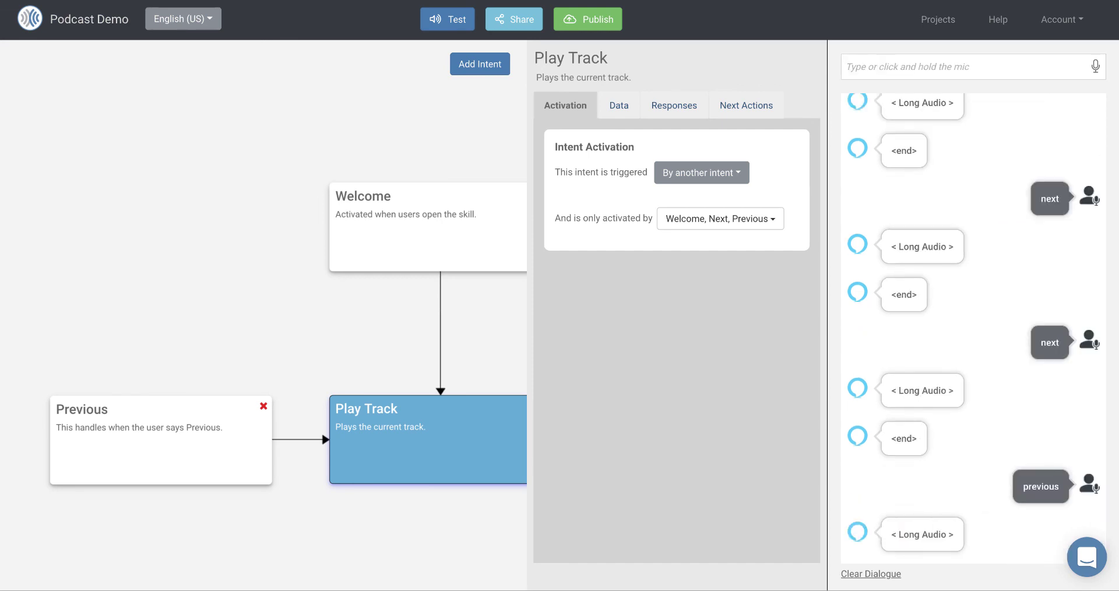
{"action": "type", "text": "previous"}
{"action": "key", "text": "Return"}
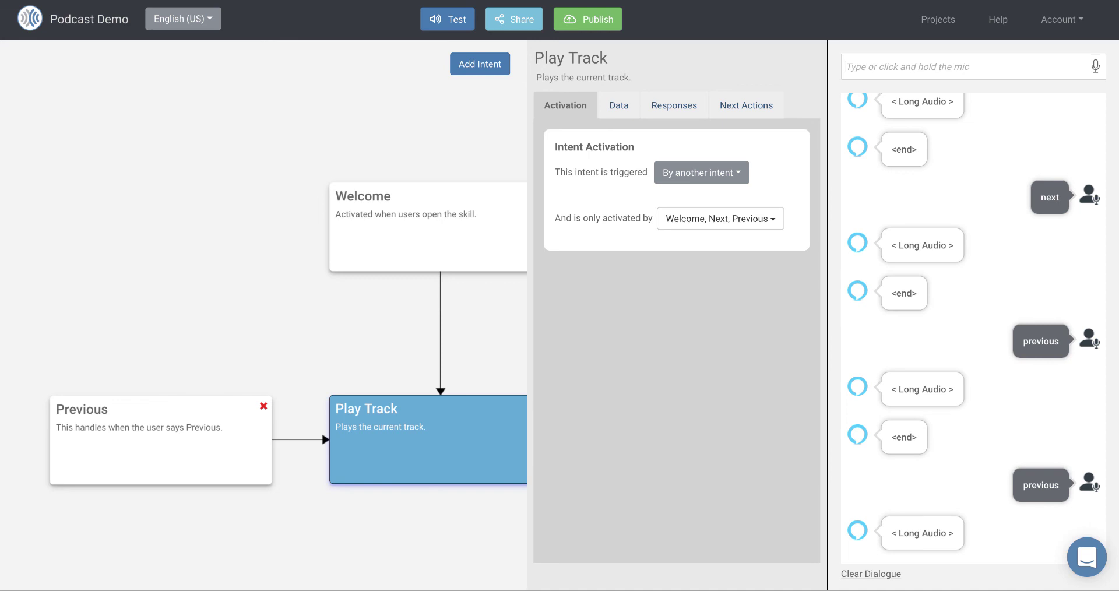
{"action": "type", "text": "previous"}
{"action": "key", "text": "Return"}
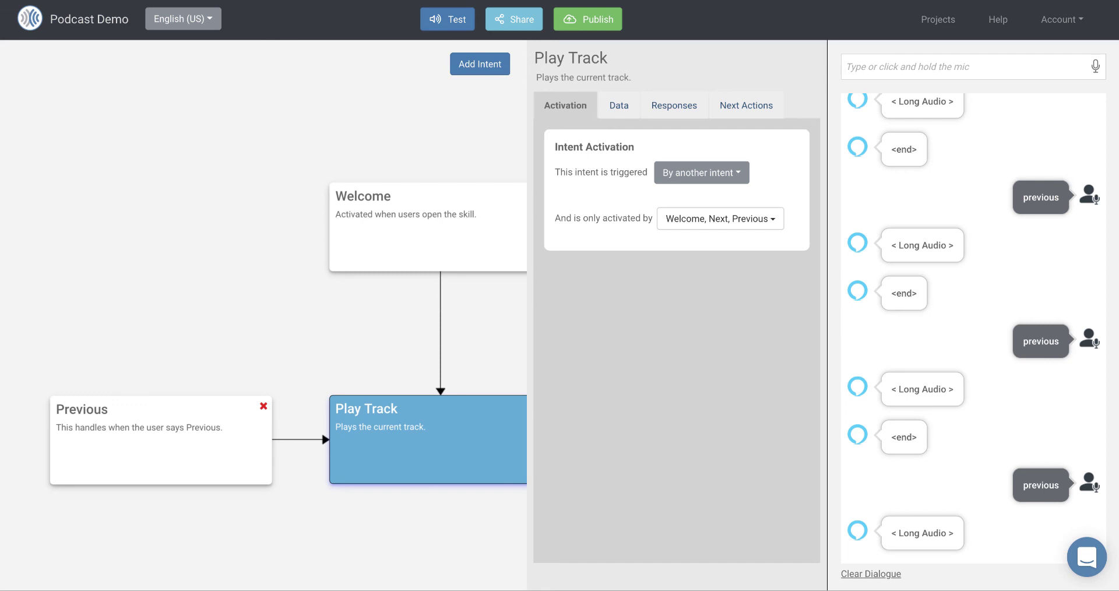
{"action": "type", "text": "stop"}
{"action": "key", "text": "Return"}
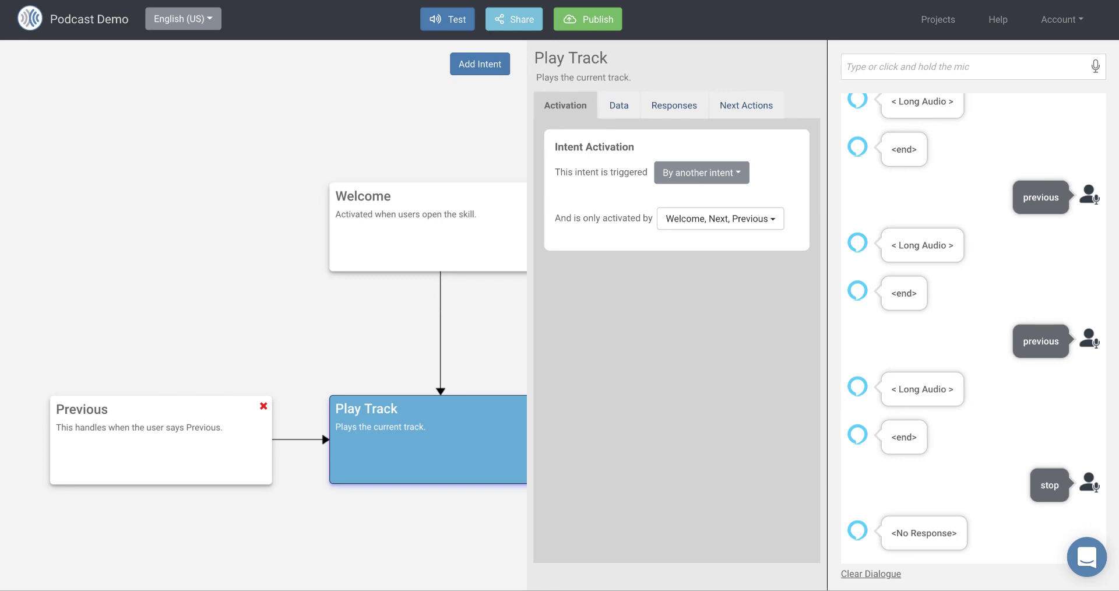
Step: Set Podcast Demo's sharing to Enabled and copy its preview URL
{"action": "left_click", "coordinate": [447, 18]}
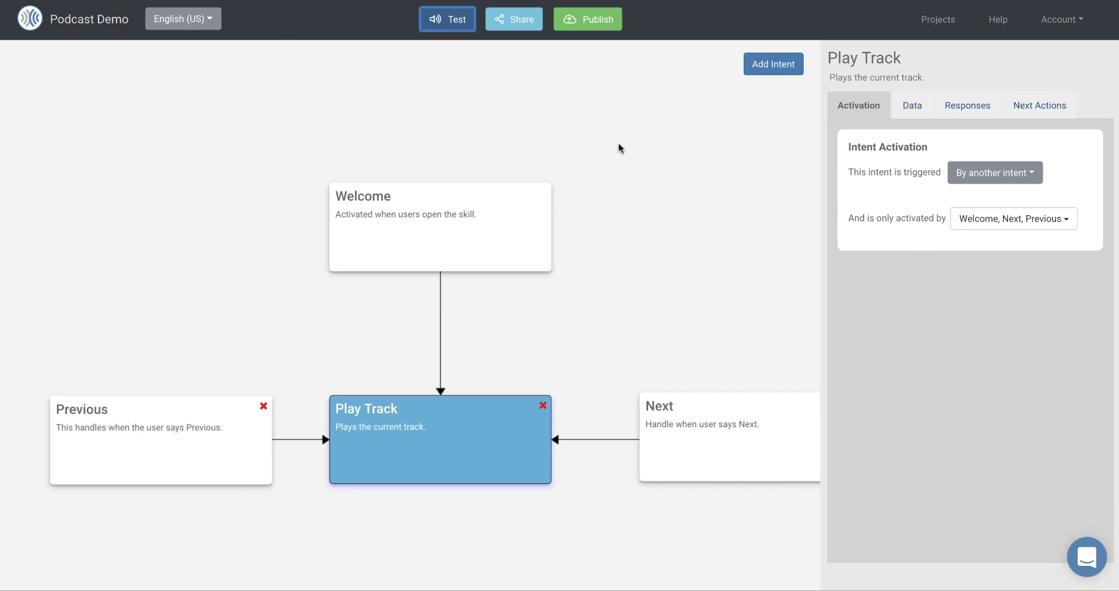
{"action": "left_click", "coordinate": [505, 16]}
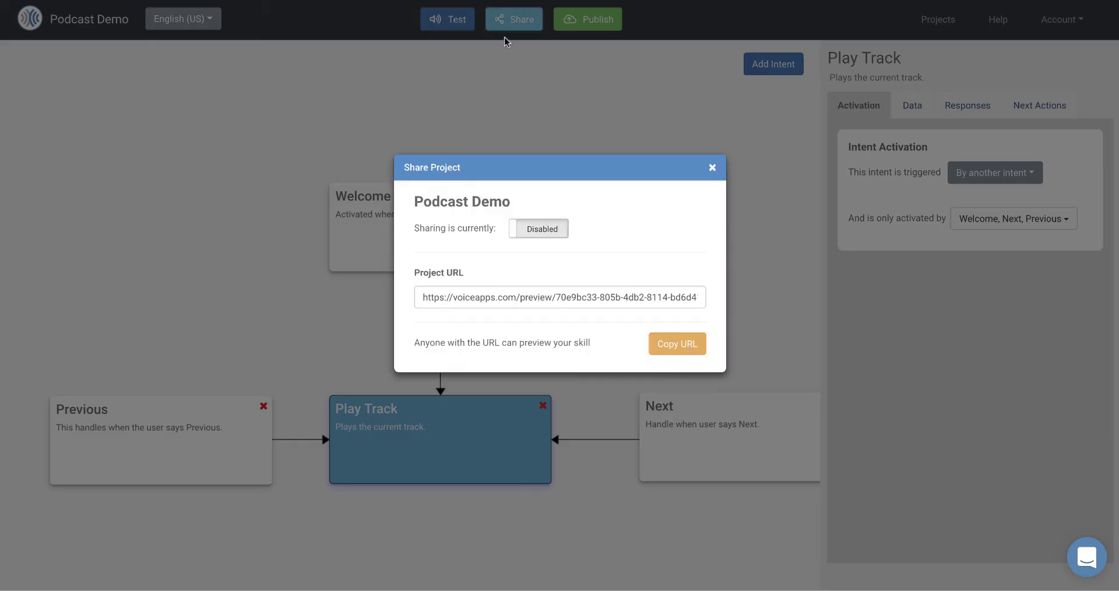
{"action": "left_click", "coordinate": [515, 230]}
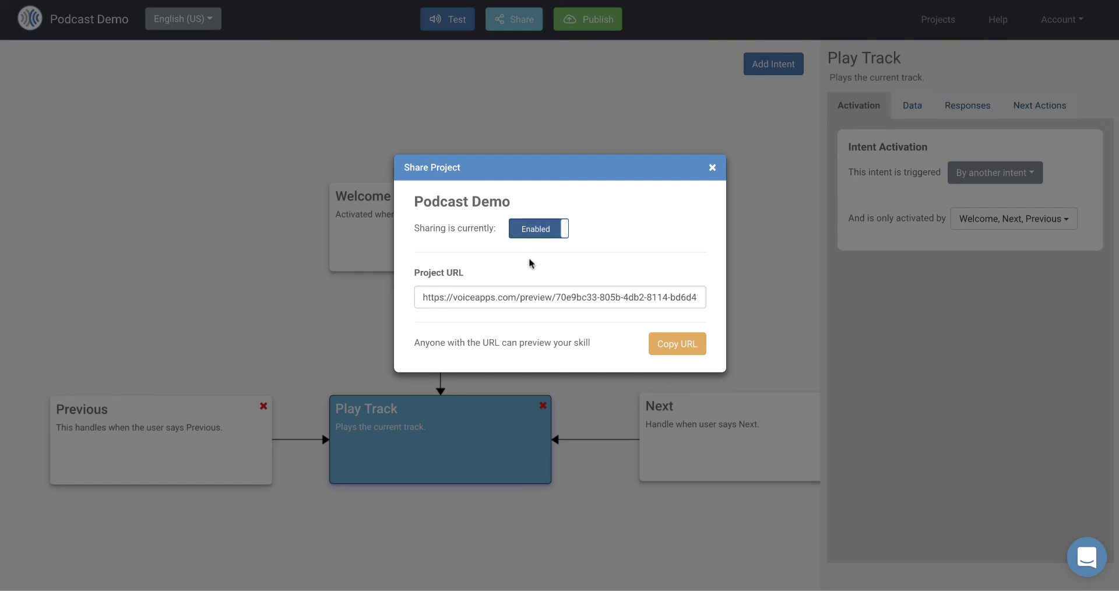
{"action": "left_click", "coordinate": [667, 344]}
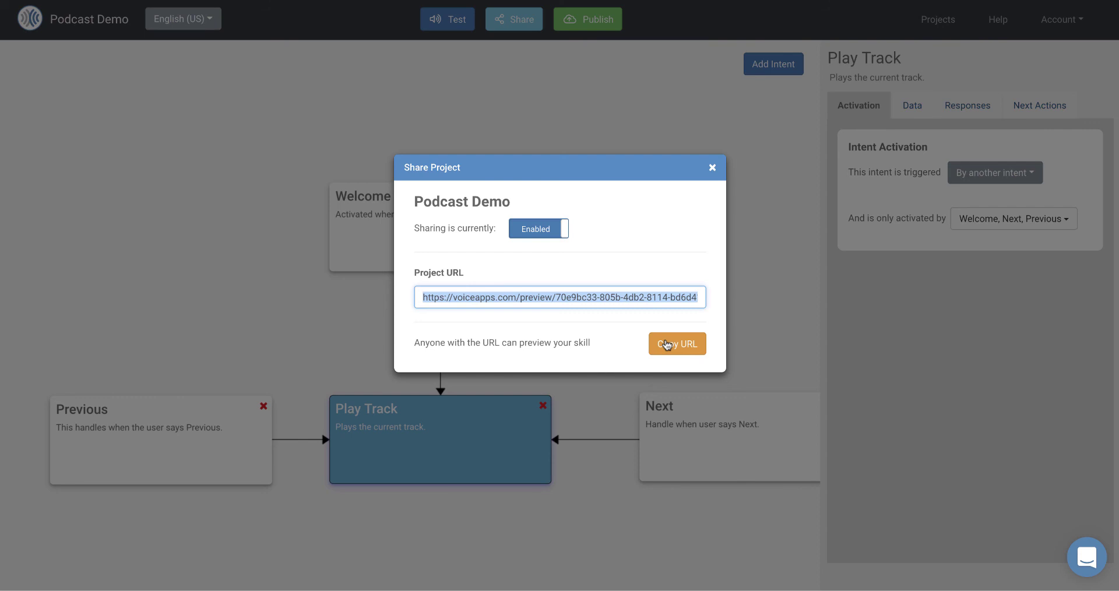
{"action": "left_click", "coordinate": [711, 168]}
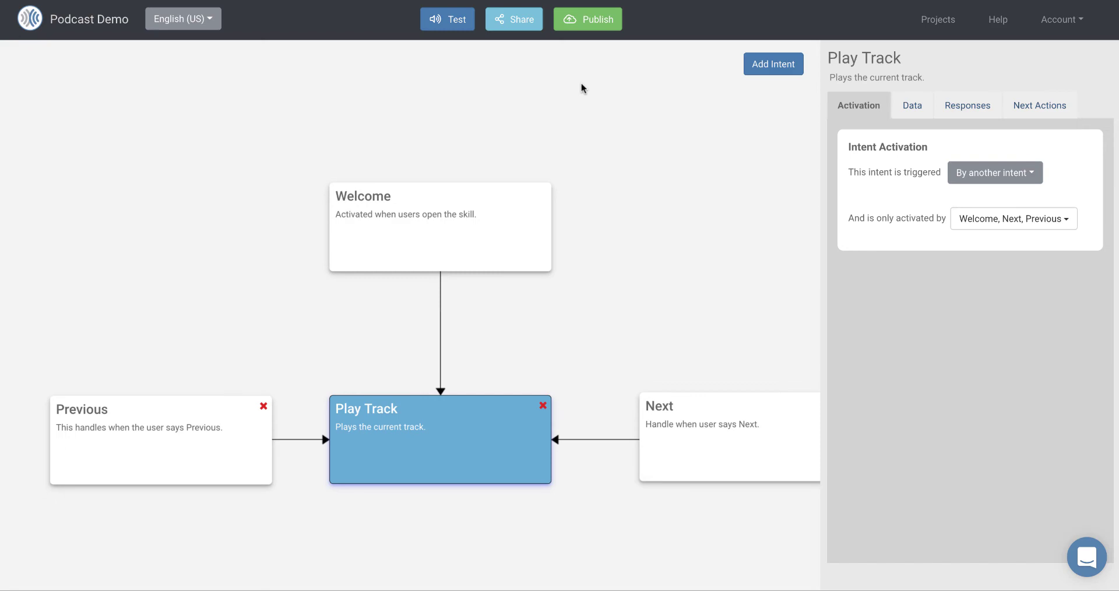
Step: Review the Publish Project dialog for Podcast Demo and close it without deploying the skill
{"action": "left_click", "coordinate": [596, 20]}
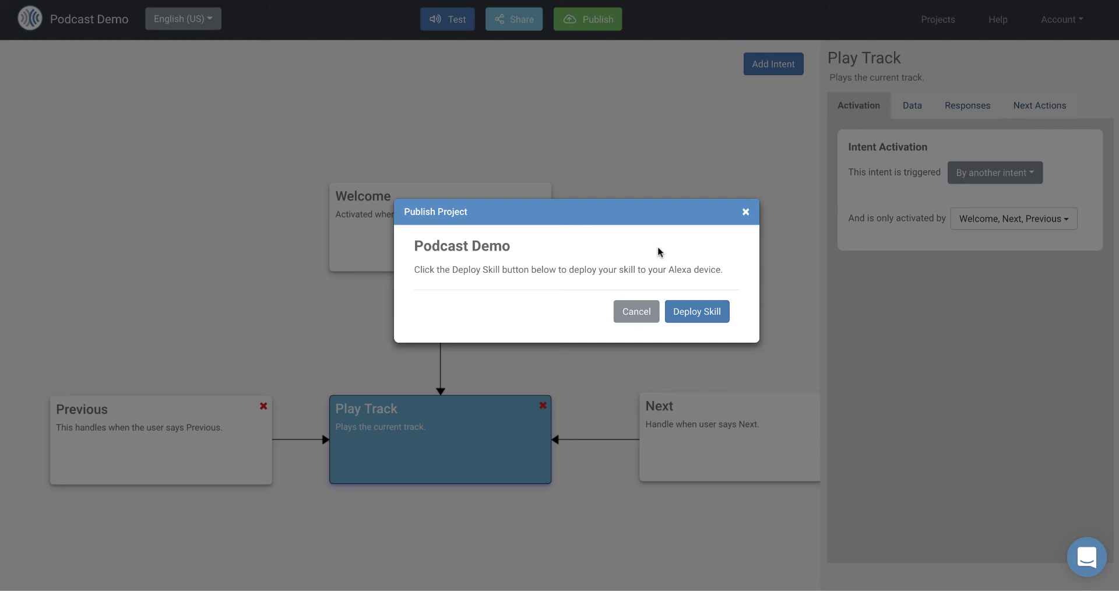
{"action": "left_click", "coordinate": [745, 214]}
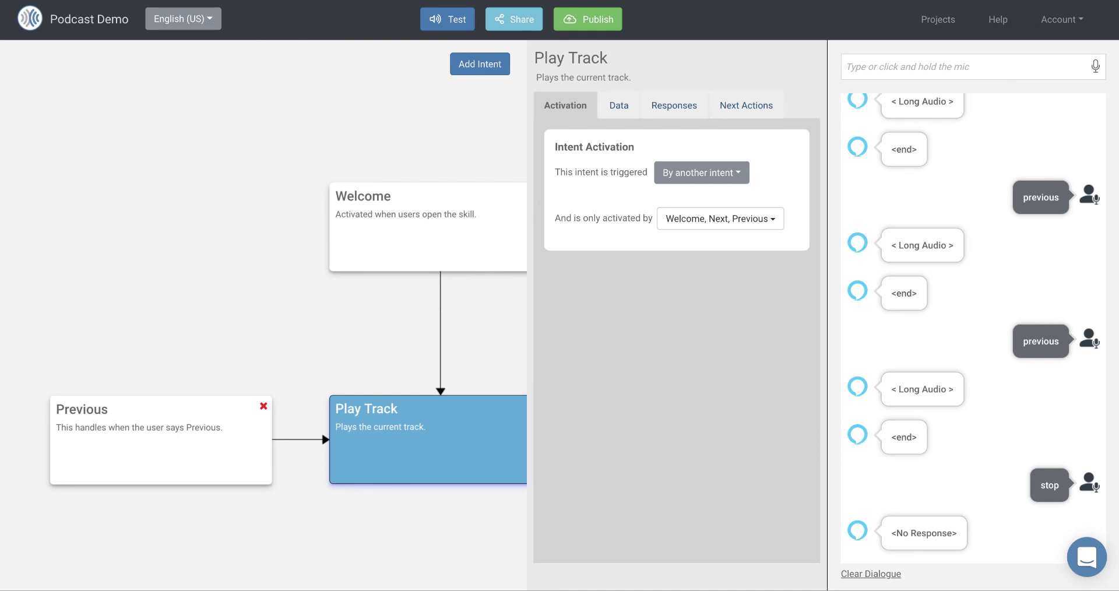
Step: Hide the test dialogue panel to reveal the Previous, Play Track and Next intent map
{"action": "left_click", "coordinate": [443, 24]}
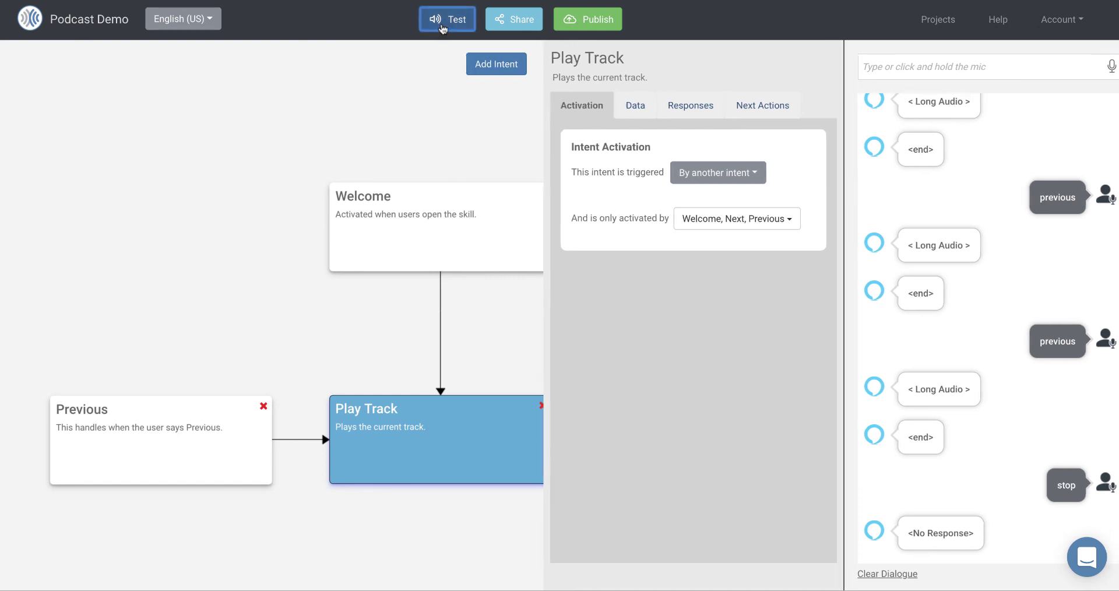